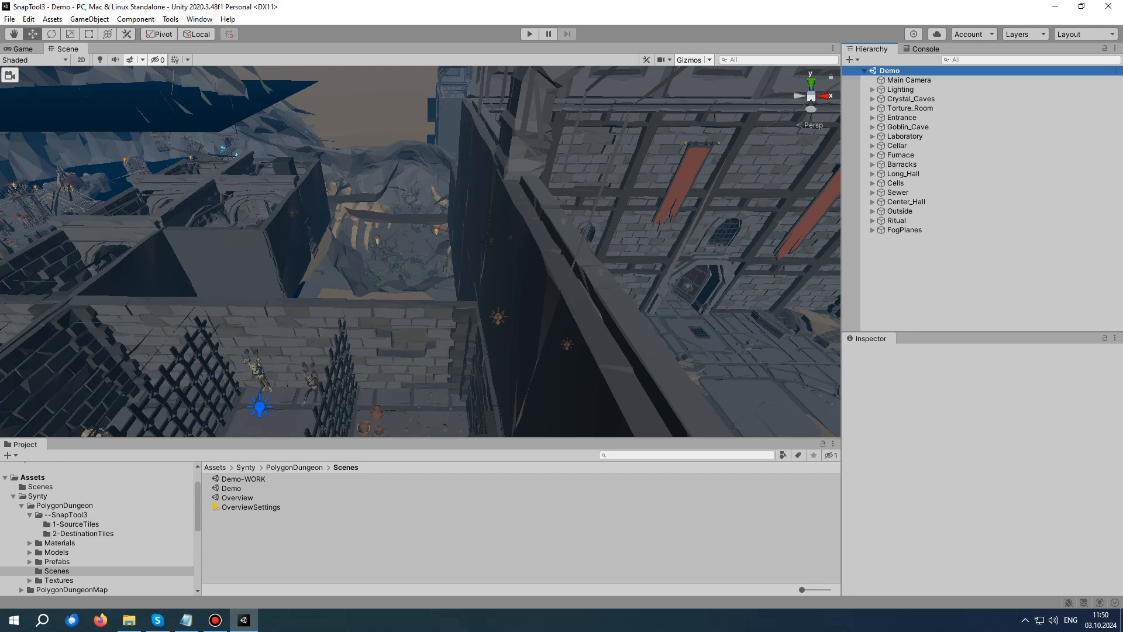
- Duplicate the Demo scene, rename the copy Demo-WORK2 and open it
{"action": "left_click", "coordinate": [232, 488]}
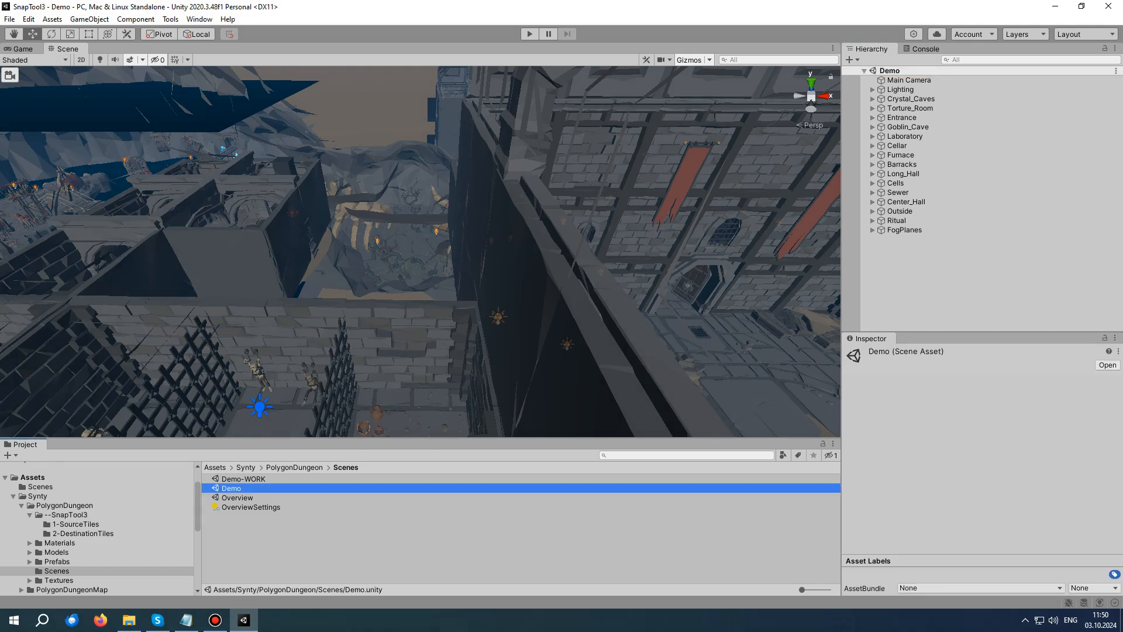
{"action": "key", "text": "ctrl+d"}
{"action": "key", "text": "F2"}
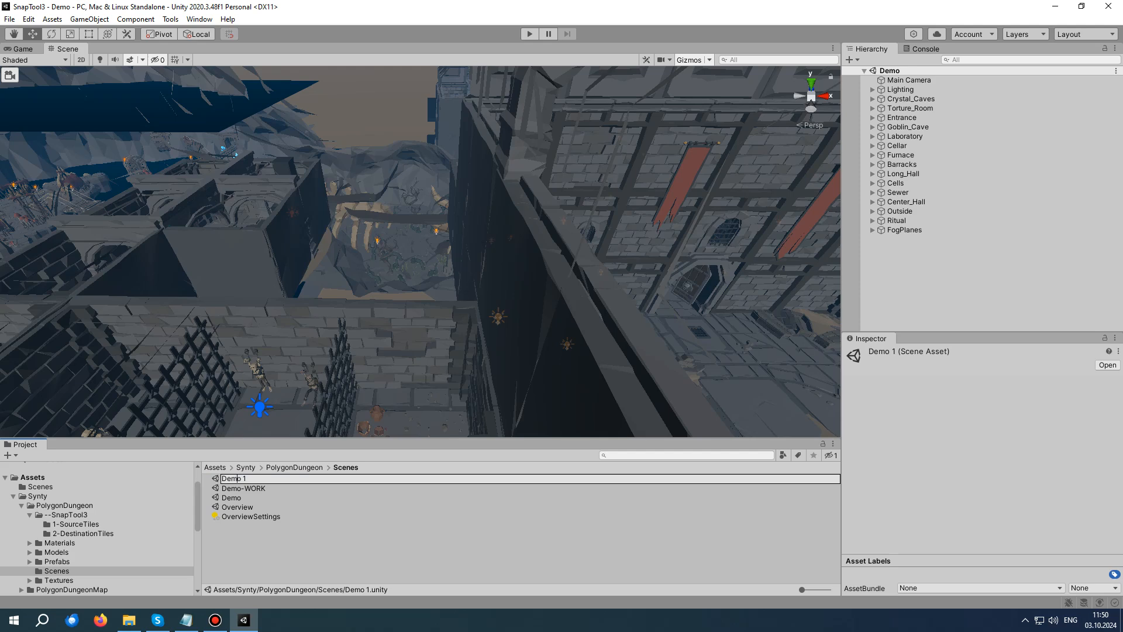
{"action": "type", "text": "-WORK2"}
{"action": "key", "text": "Return"}
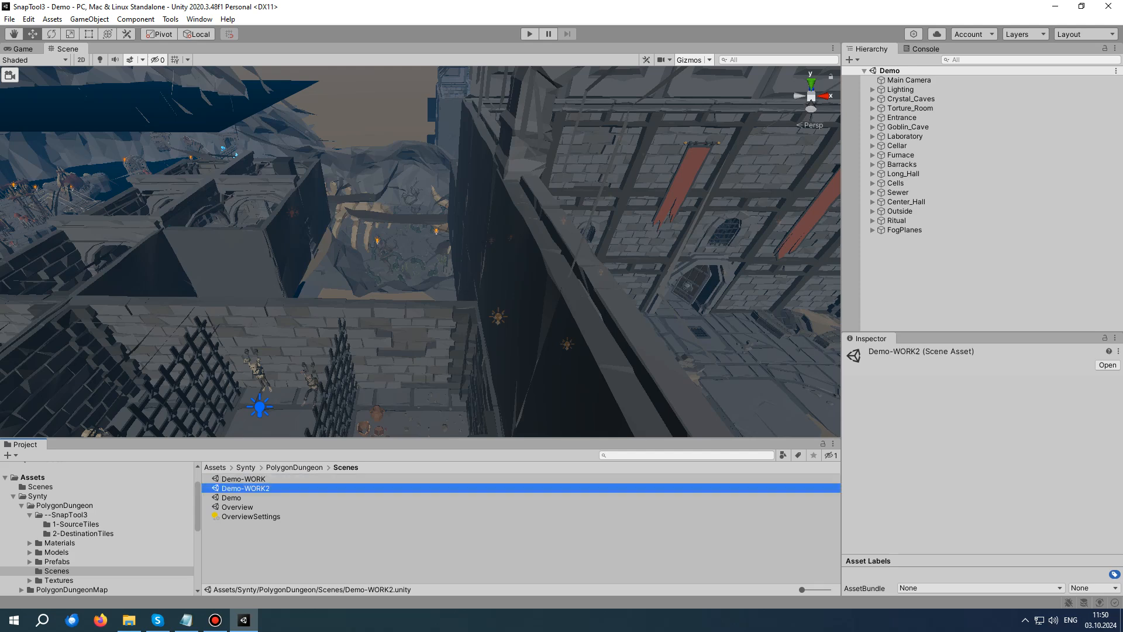
{"action": "key", "text": "Return"}
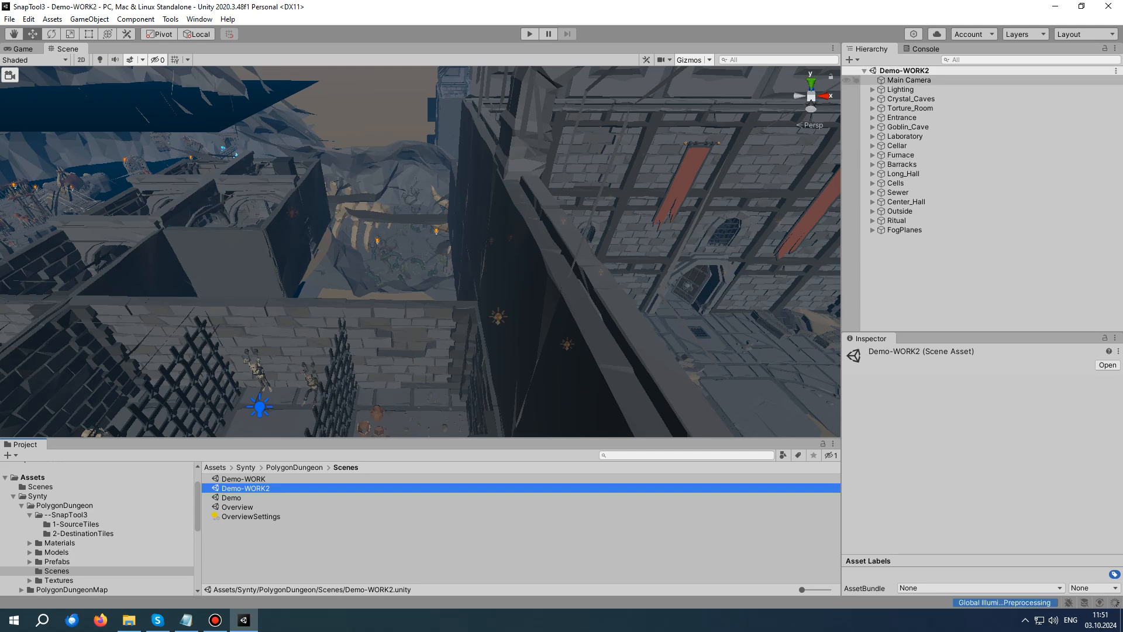
{"action": "left_click", "coordinate": [904, 71]}
{"action": "left_click", "coordinate": [904, 269]}
{"action": "left_click", "coordinate": [905, 230]}
{"action": "left_click", "coordinate": [904, 269]}
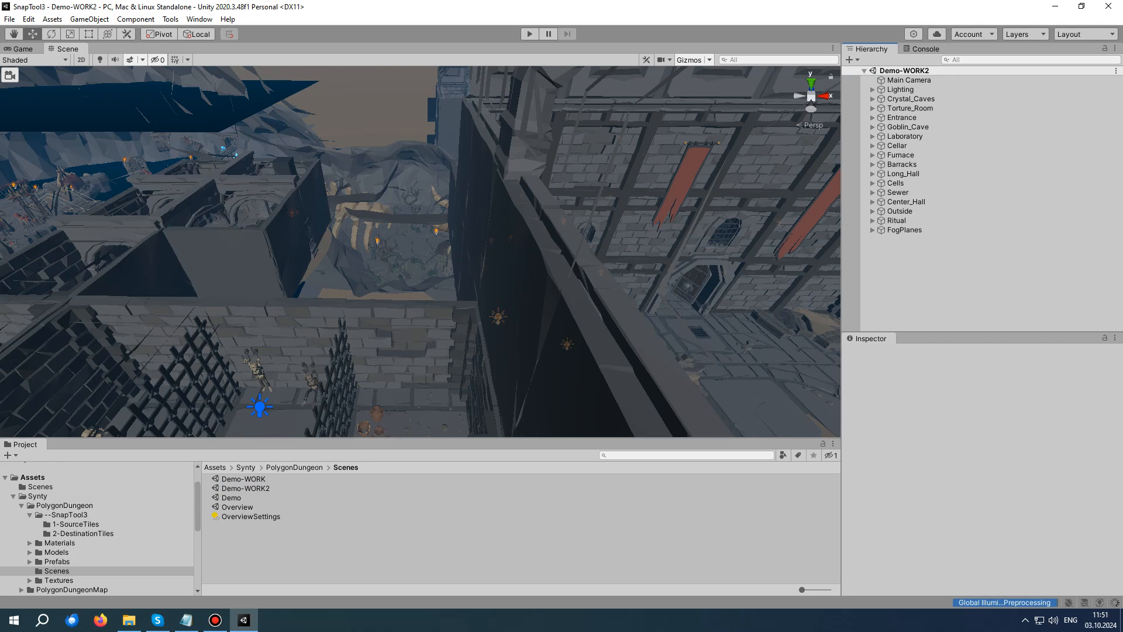
- Open SnapTool3's GameObjs To Rooms tool
{"action": "left_click", "coordinate": [170, 19]}
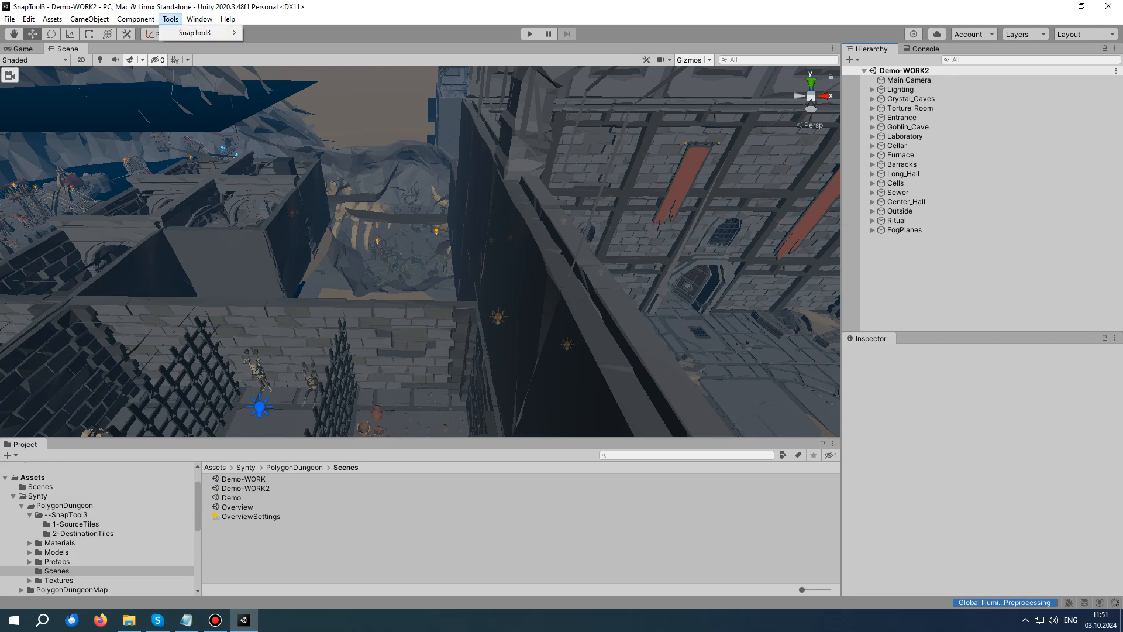
{"action": "mouse_move", "coordinate": [195, 32]}
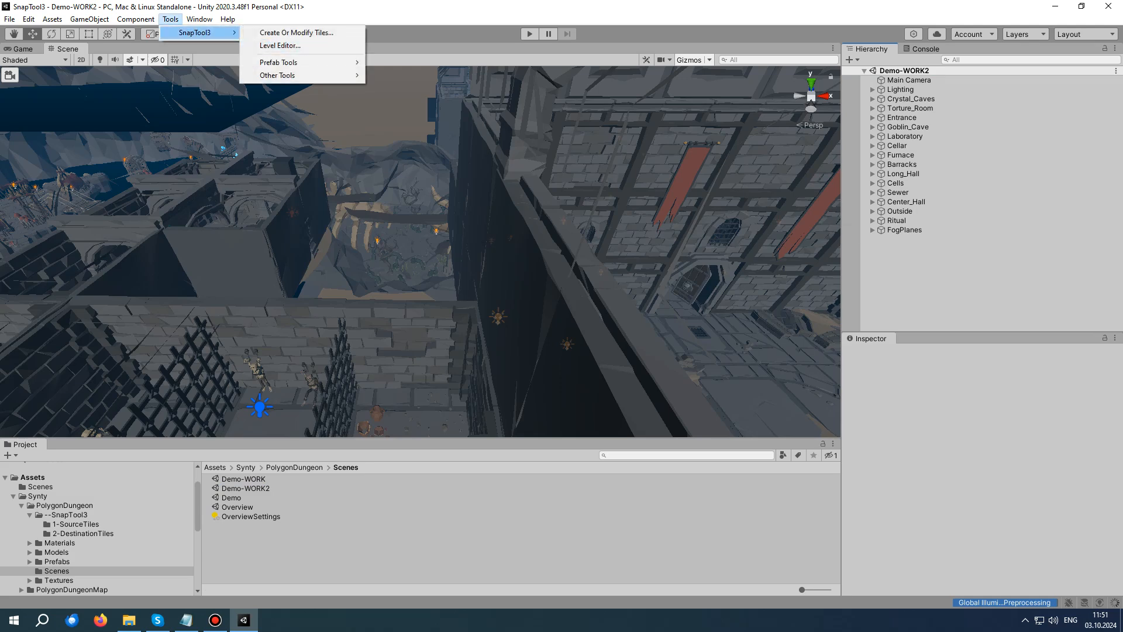
{"action": "mouse_move", "coordinate": [281, 75]}
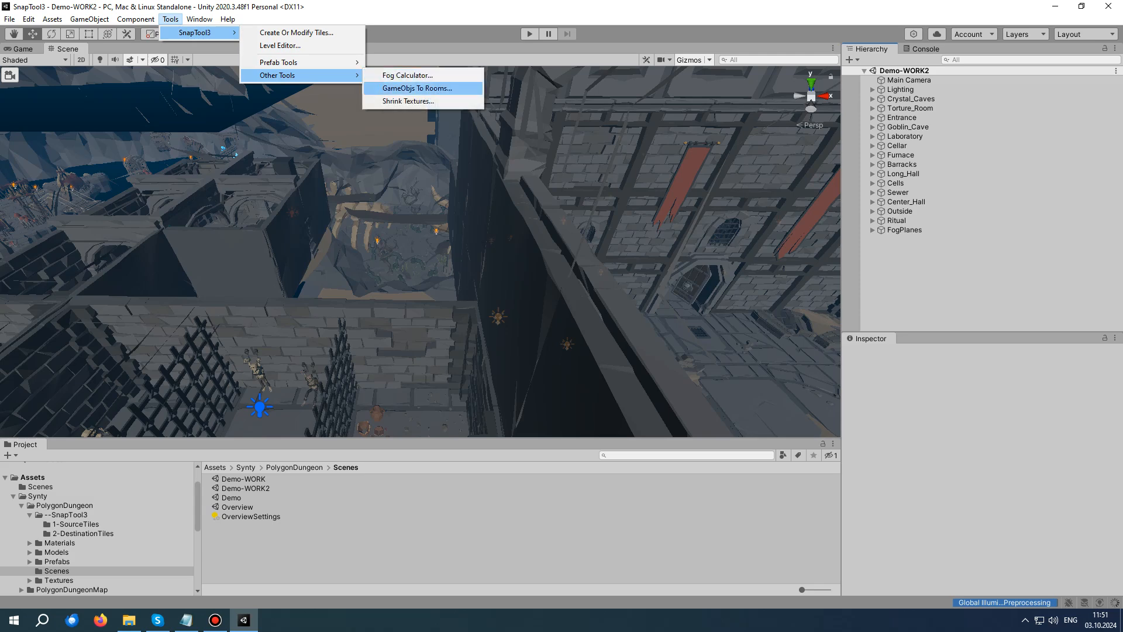
{"action": "left_click", "coordinate": [417, 87]}
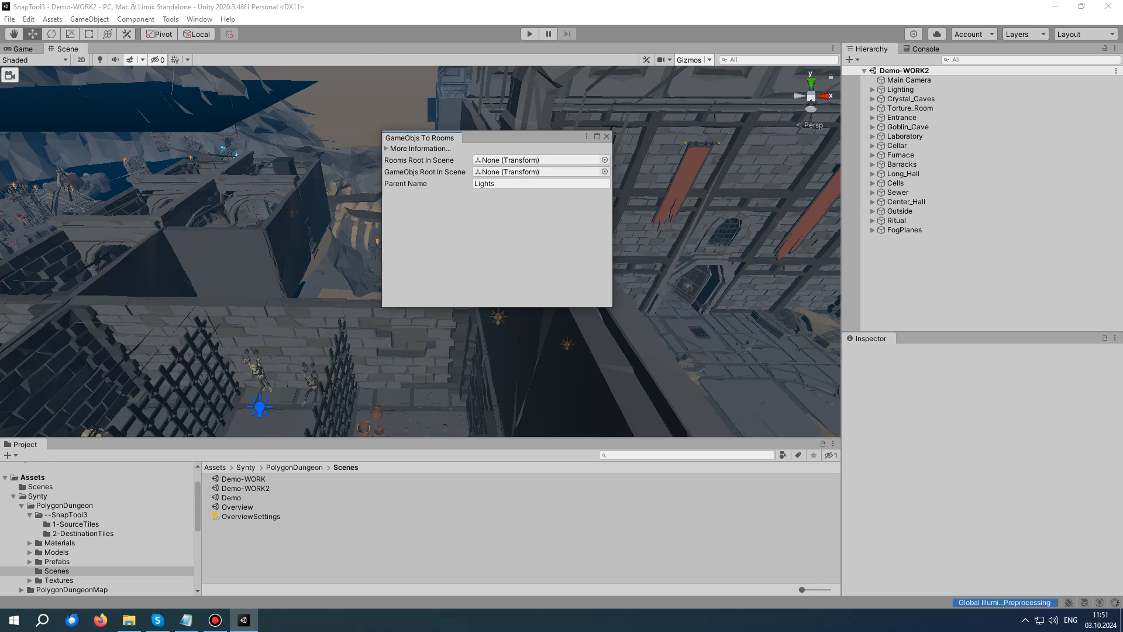
- Create an empty root object named Rooms in the scene and reset its transform
{"action": "right_click", "coordinate": [937, 272]}
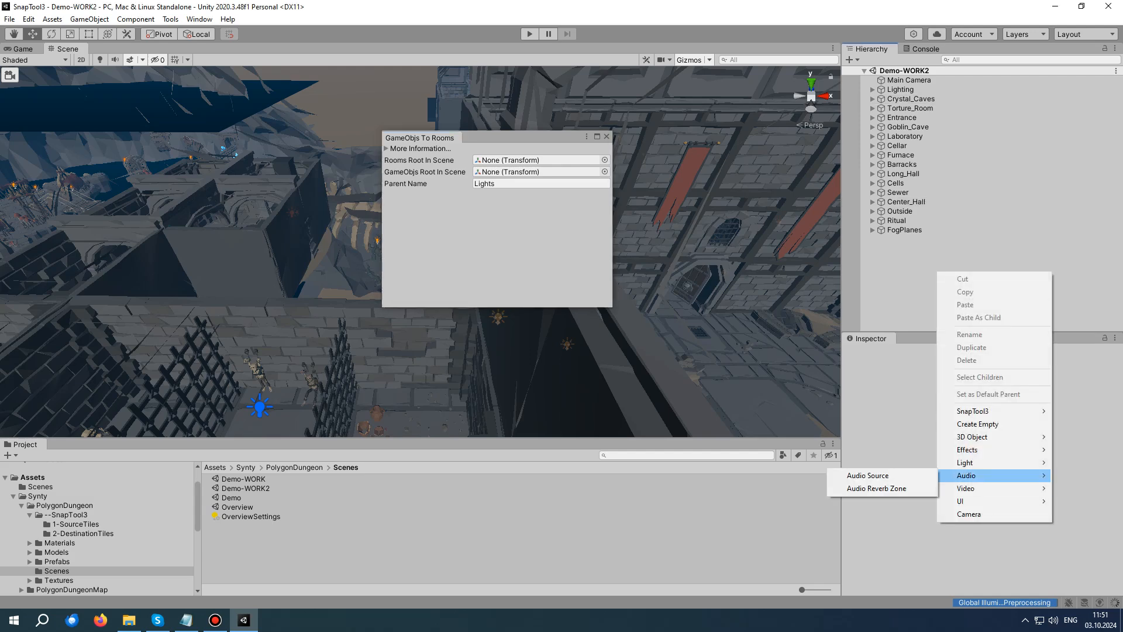
{"action": "left_click", "coordinate": [978, 424]}
{"action": "type", "text": "Rooms"}
{"action": "key", "text": "Return"}
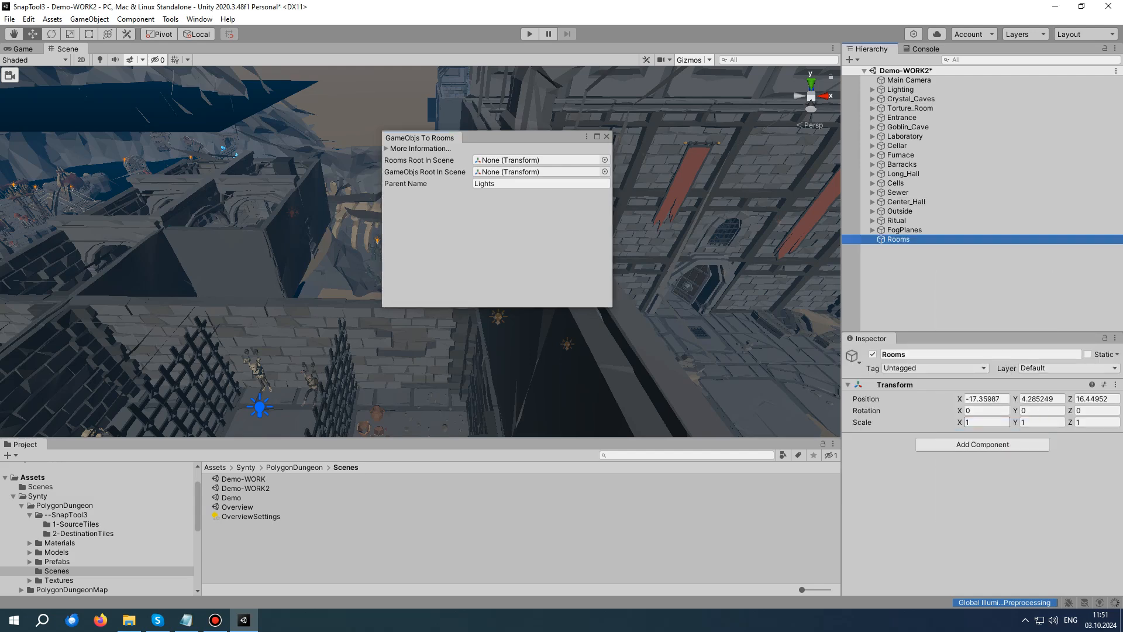
{"action": "right_click", "coordinate": [893, 384]}
{"action": "left_click", "coordinate": [920, 127]}
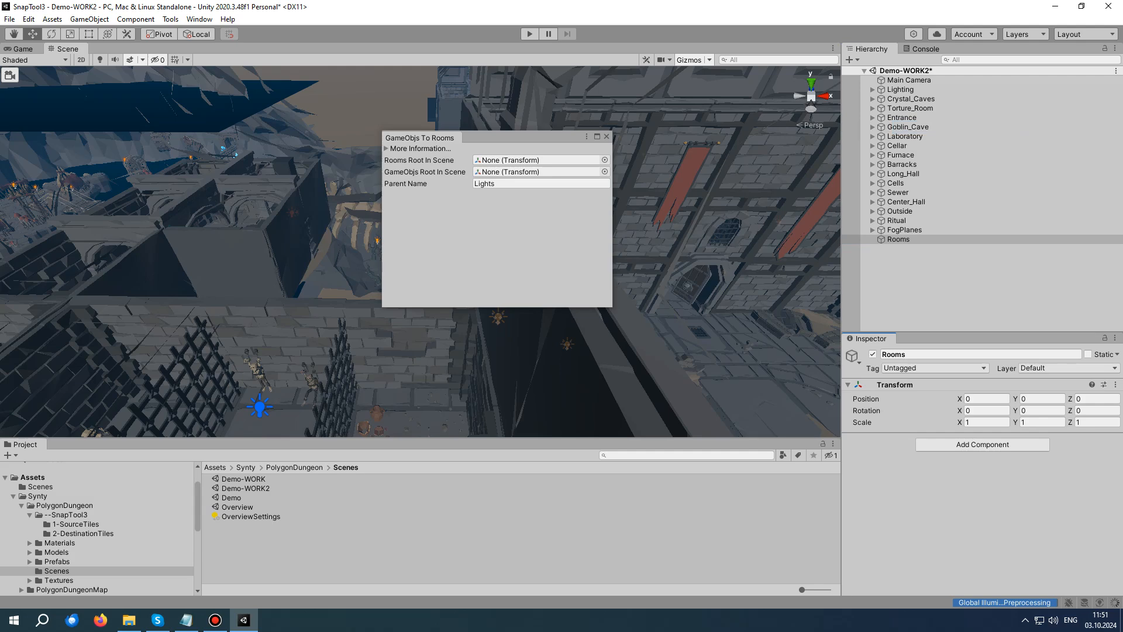
- Move all room objects from Crystal_Caves through Ritual under the Rooms object
{"action": "left_click", "coordinate": [911, 98]}
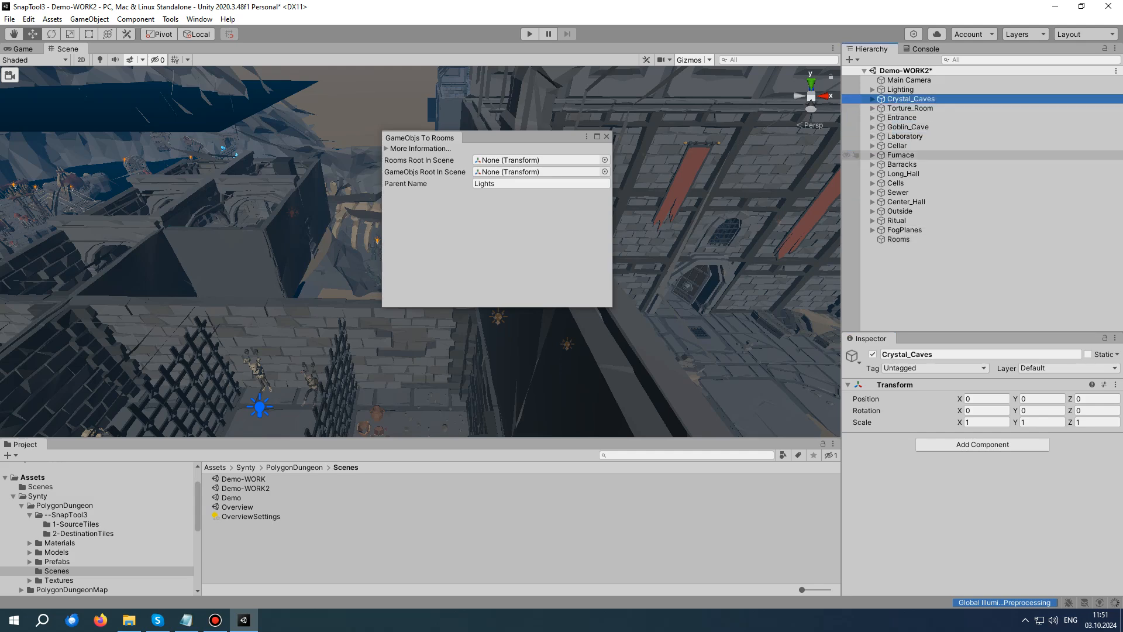
{"action": "left_click", "coordinate": [896, 221], "text": "shift"}
{"action": "left_click_drag", "start_coordinate": [897, 220], "coordinate": [898, 239]}
- Set Rooms as the rooms root and Lighting as the GameObjs root, and re-parent the lights under the parent name Lights
{"action": "left_click_drag", "start_coordinate": [898, 108], "coordinate": [538, 159]}
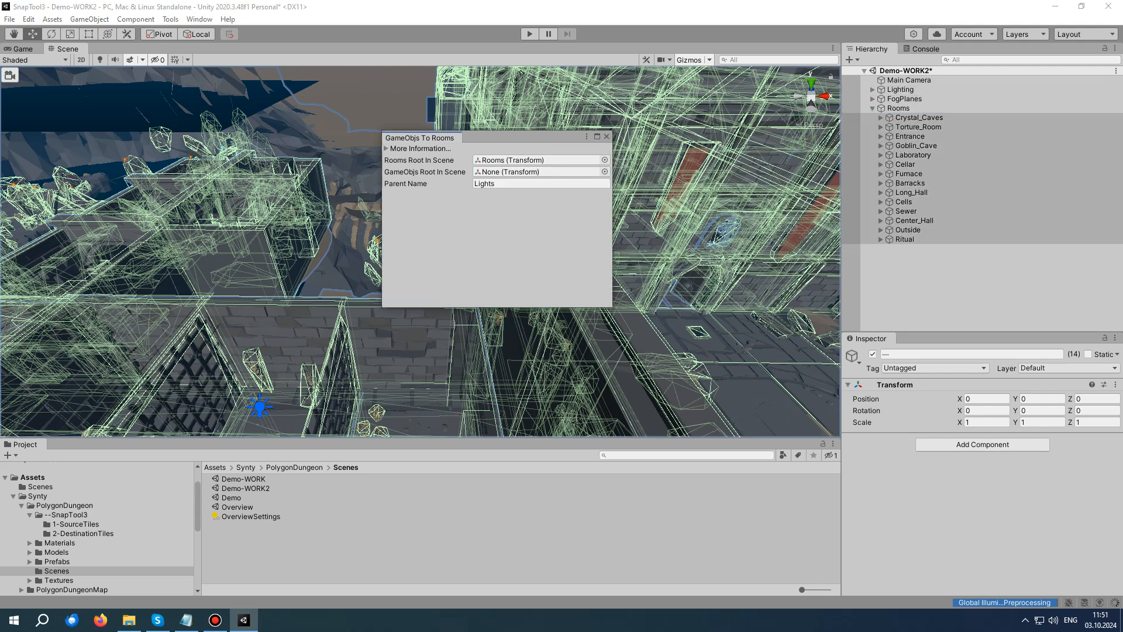
{"action": "left_click", "coordinate": [873, 108]}
{"action": "left_click", "coordinate": [900, 89]}
{"action": "left_click_drag", "start_coordinate": [900, 90], "coordinate": [538, 171]}
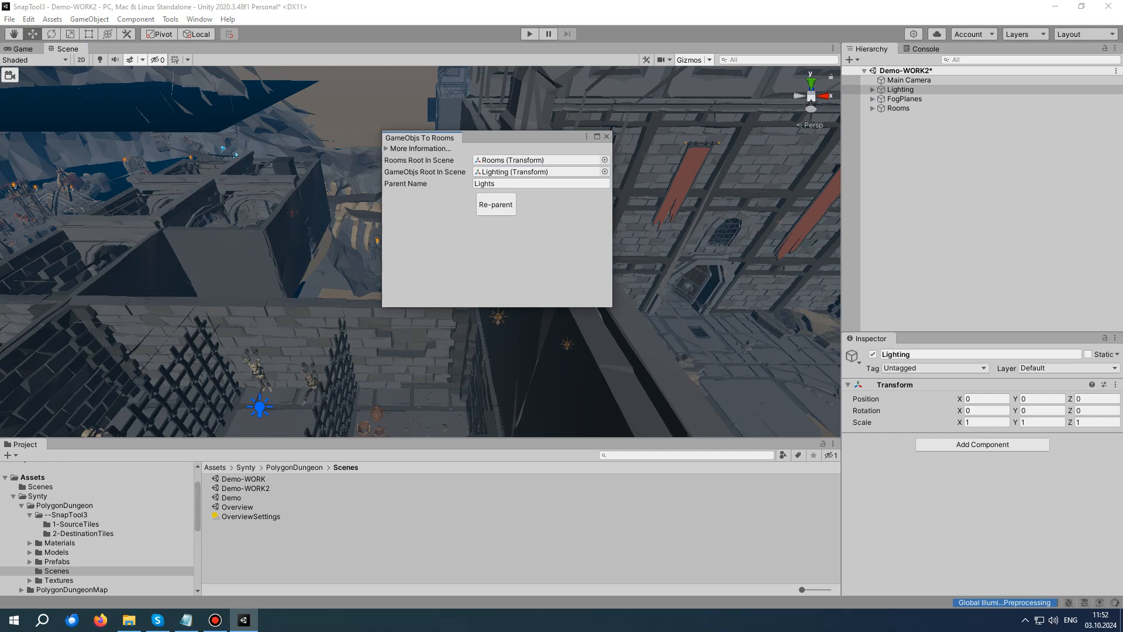
{"action": "left_click", "coordinate": [496, 204]}
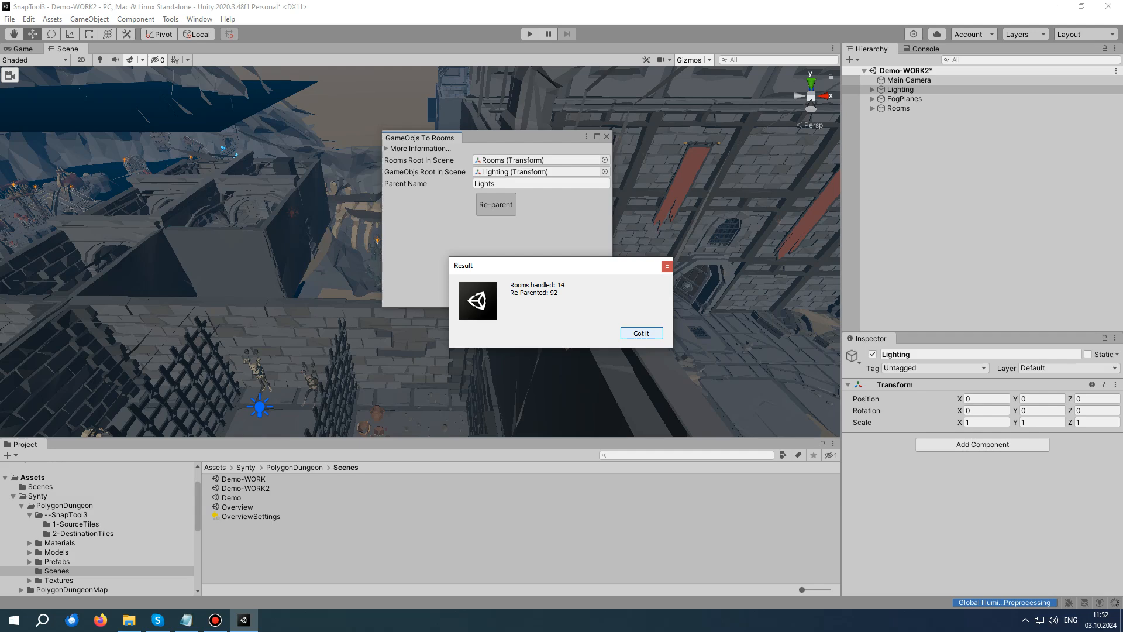
{"action": "key", "text": "Return"}
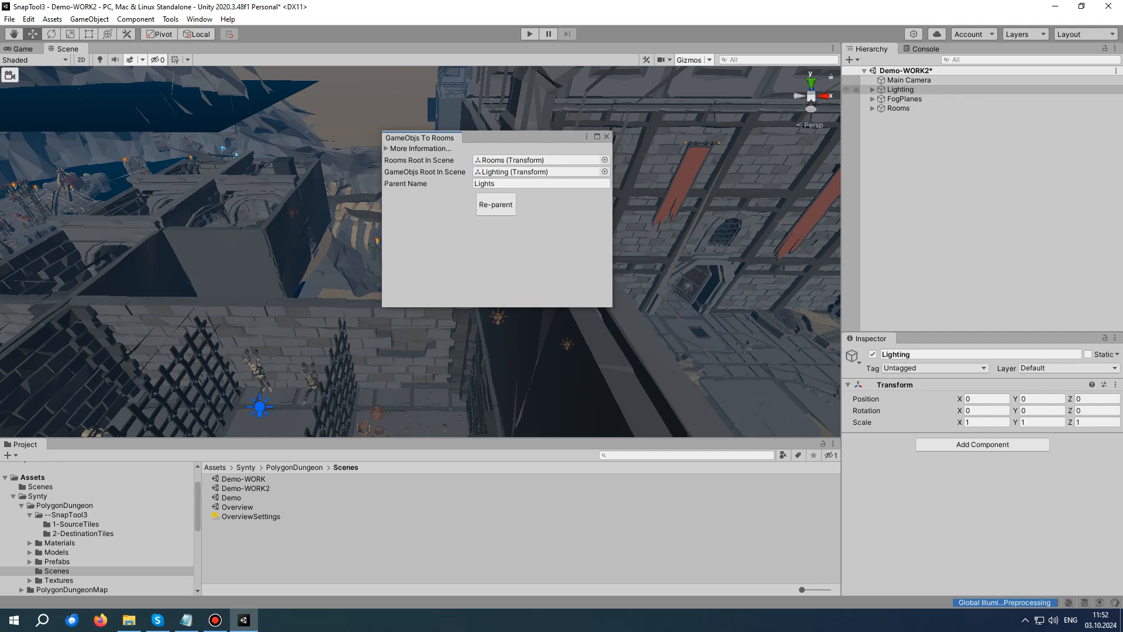
- Delete the Lighting object with its remaining point lights and check the objects under Rooms
{"action": "left_click", "coordinate": [873, 89]}
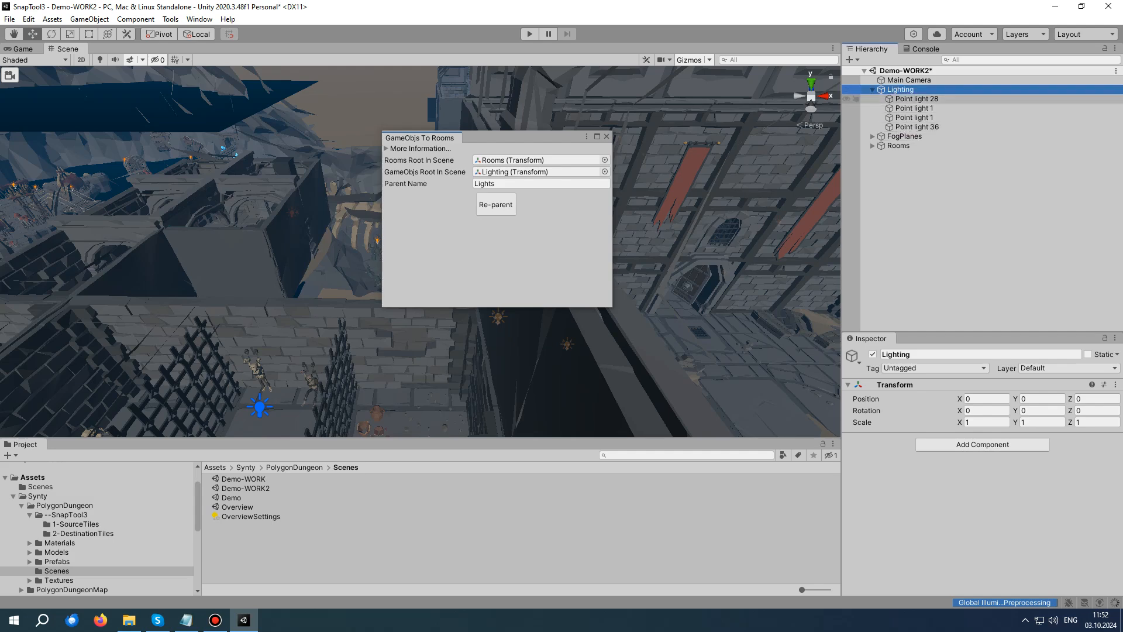
{"action": "left_click", "coordinate": [930, 183]}
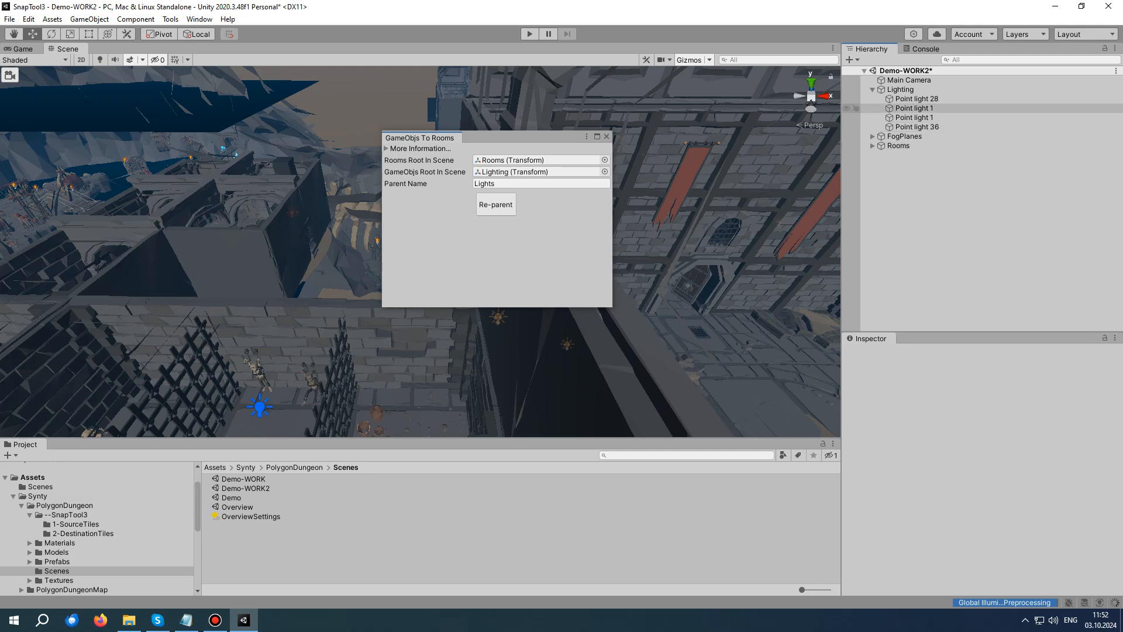
{"action": "left_click", "coordinate": [901, 90]}
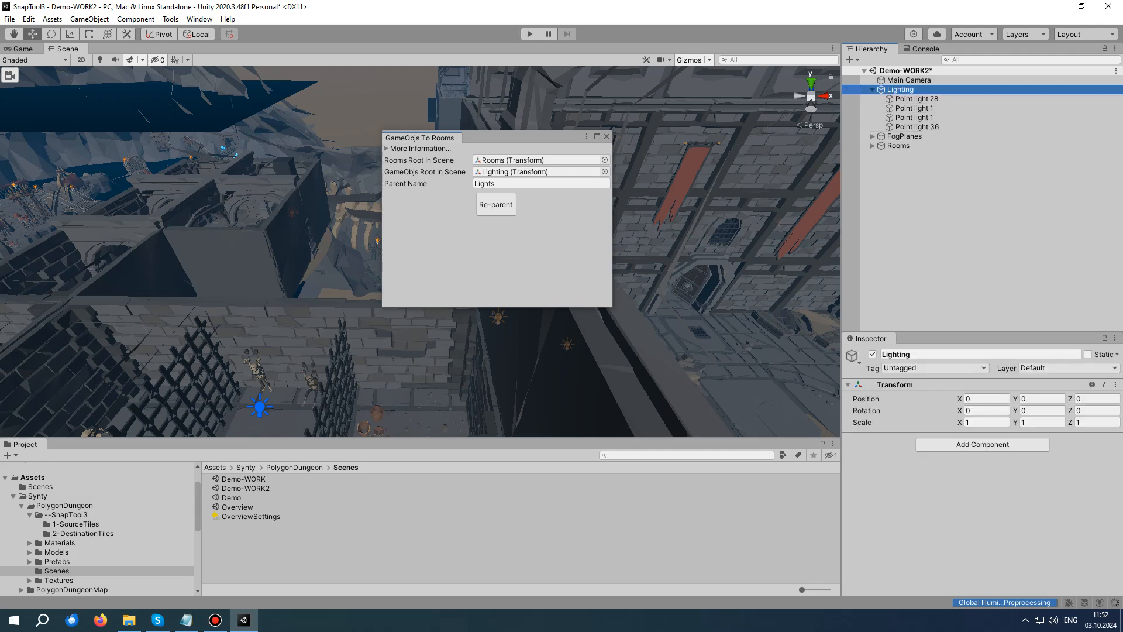
{"action": "key", "text": "Delete"}
{"action": "left_click", "coordinate": [899, 99]}
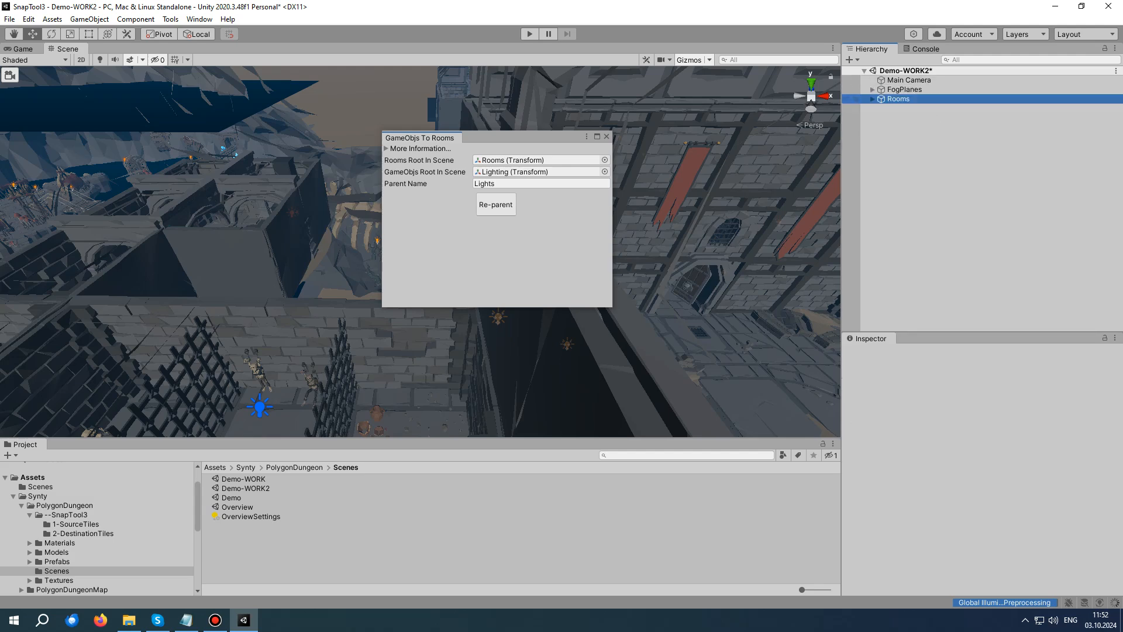
{"action": "left_click", "coordinate": [873, 99]}
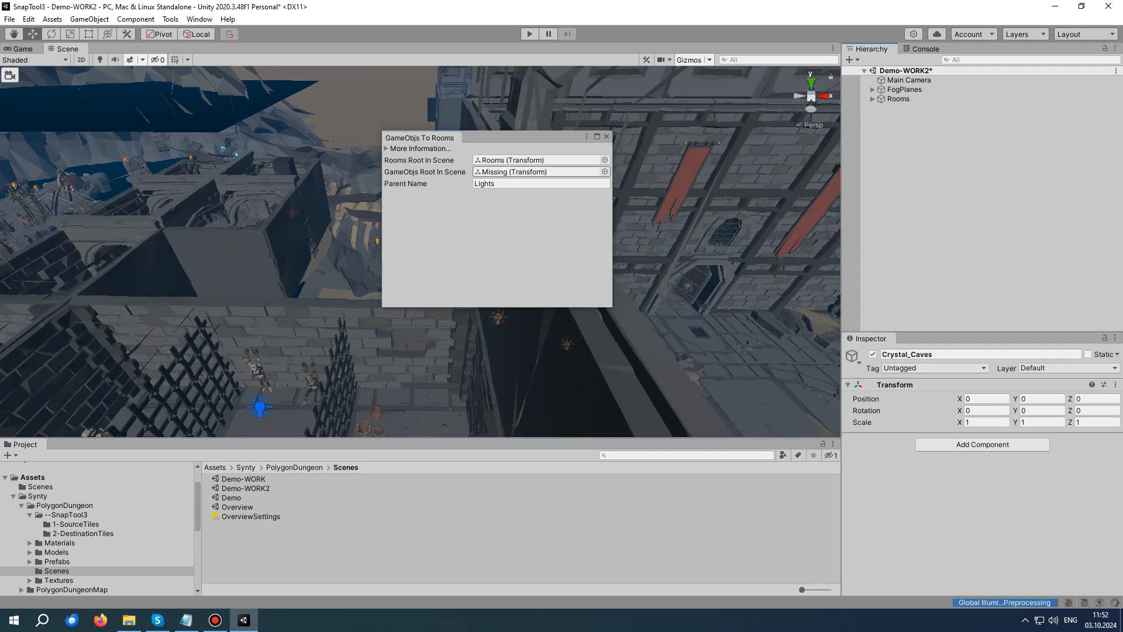
{"action": "left_click", "coordinate": [960, 176]}
- Set FogPlanes as both the GameObjs root and the parent name, and re-parent the fog planes into the rooms
{"action": "left_click_drag", "start_coordinate": [905, 89], "coordinate": [542, 172]}
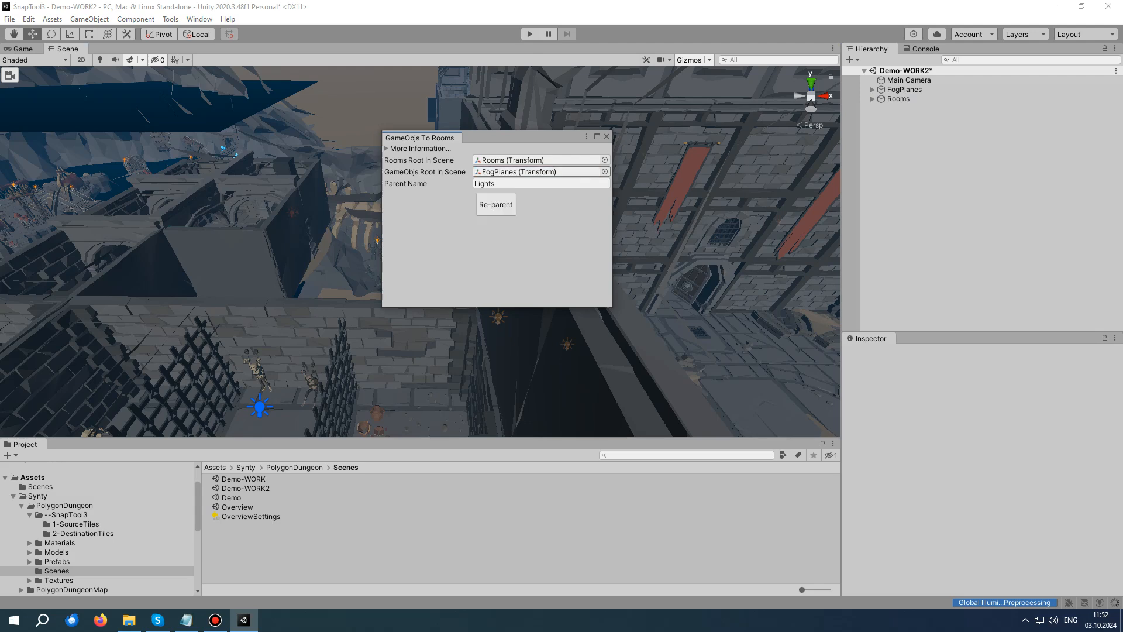
{"action": "left_click", "coordinate": [503, 184]}
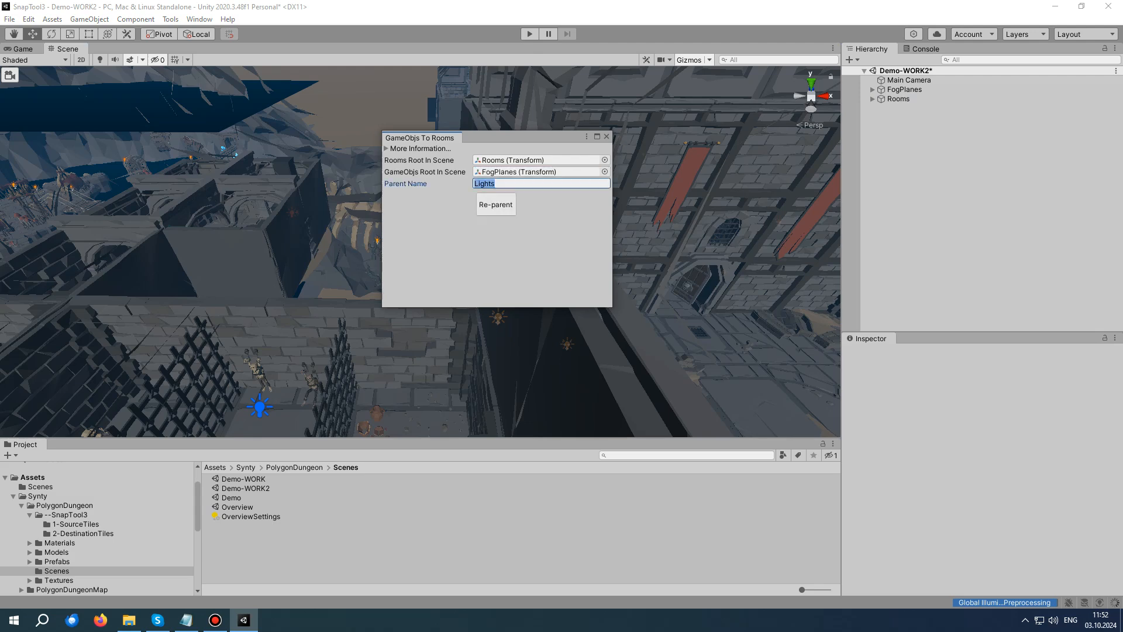
{"action": "type", "text": "FogPlanes"}
{"action": "left_click", "coordinate": [496, 204]}
{"action": "left_click", "coordinate": [642, 334]}
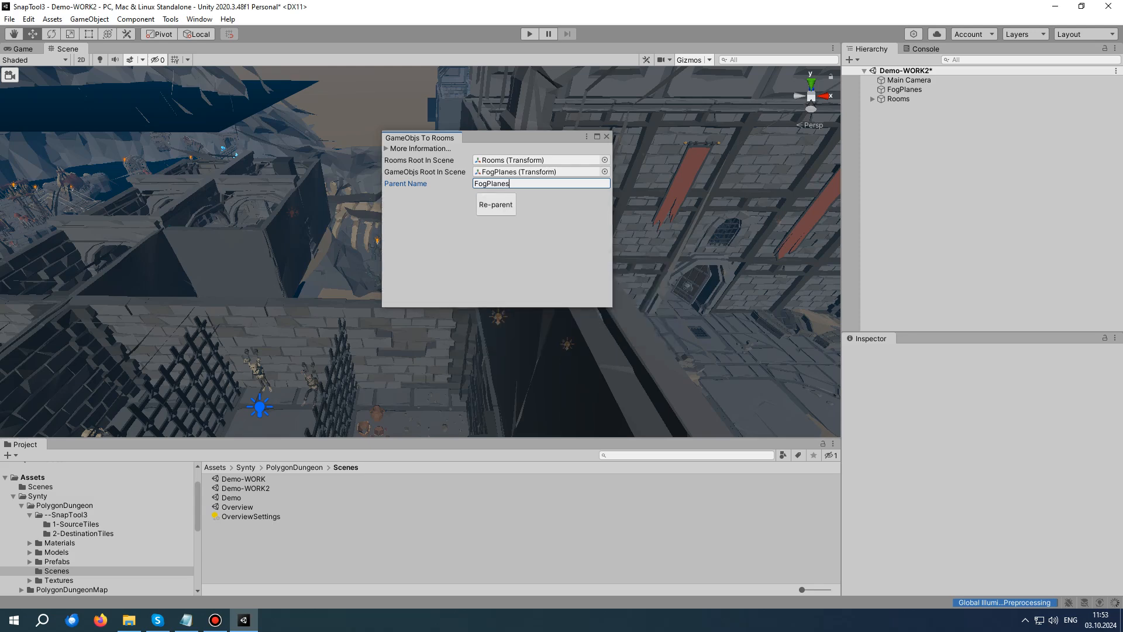
- Delete the emptied root-level FogPlanes object after checking Crystal_Caves, and close the GameObjs To Rooms tool
{"action": "left_click", "coordinate": [905, 89]}
{"action": "left_click", "coordinate": [873, 99]}
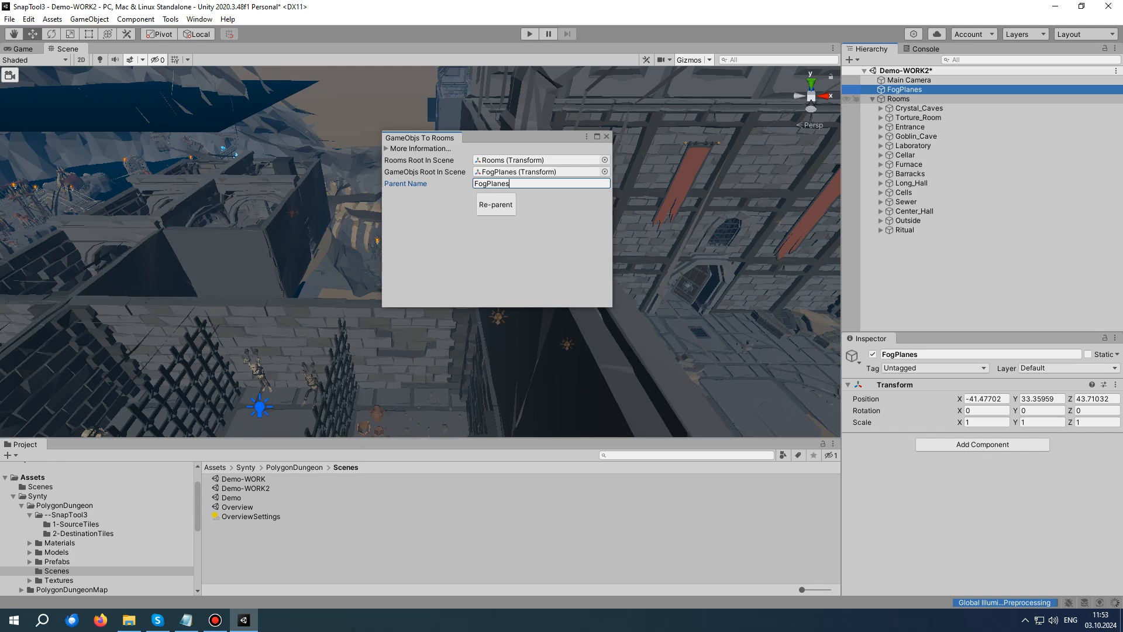
{"action": "left_click", "coordinate": [881, 108]}
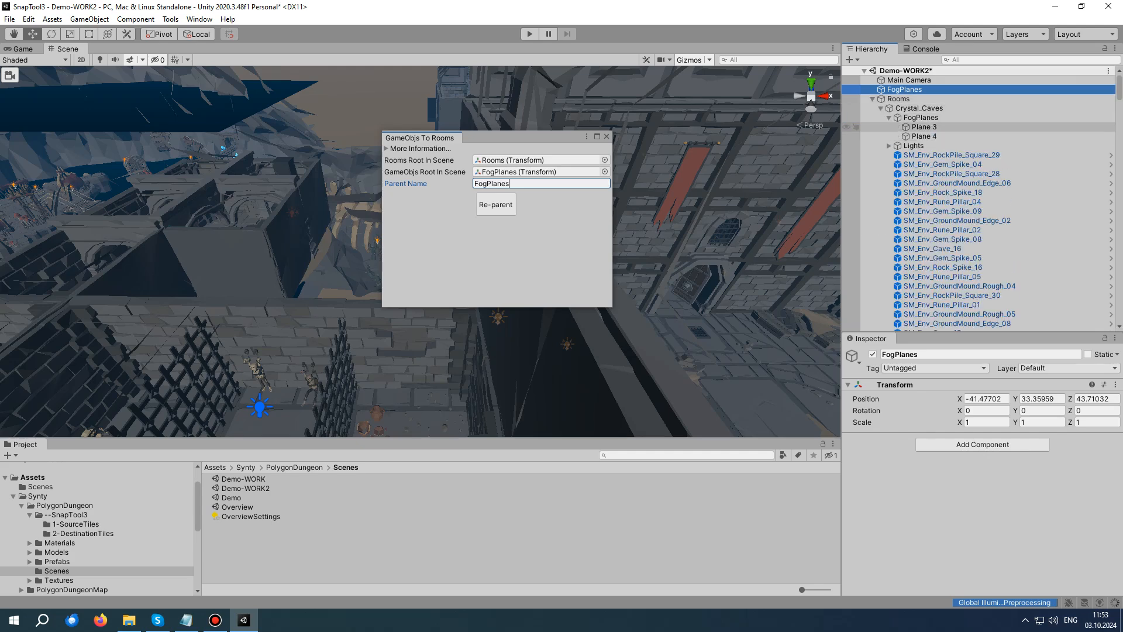
{"action": "left_click", "coordinate": [872, 99]}
{"action": "key", "text": "Delete"}
{"action": "key", "text": "ctrl+z"}
{"action": "key", "text": "Delete"}
{"action": "left_click", "coordinate": [607, 137]}
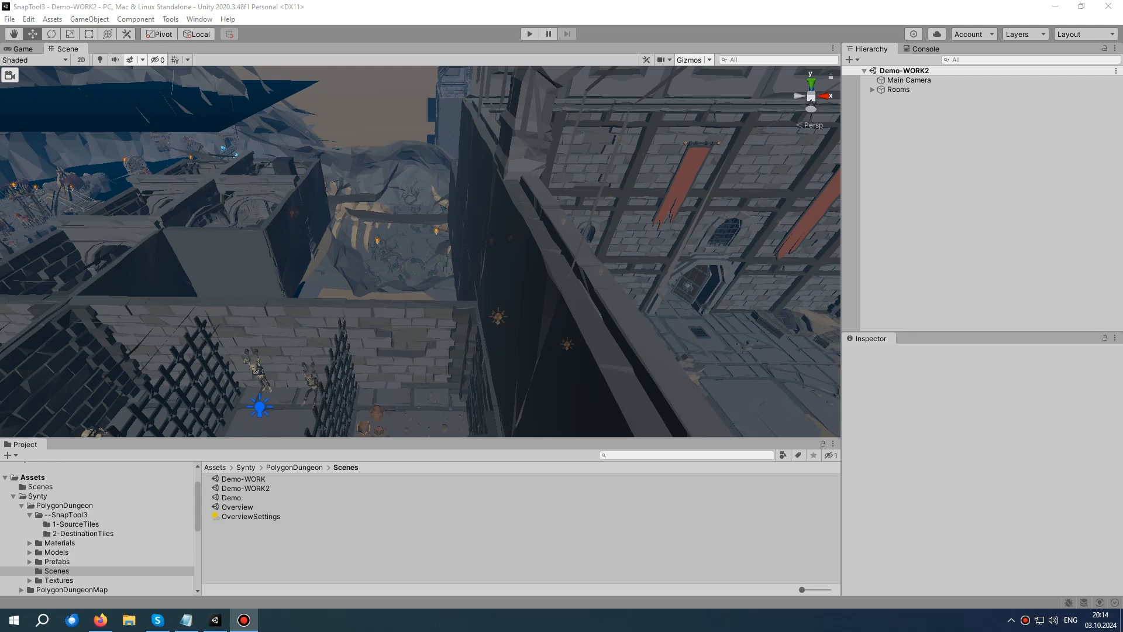
{"action": "right_click", "coordinate": [346, 529]}
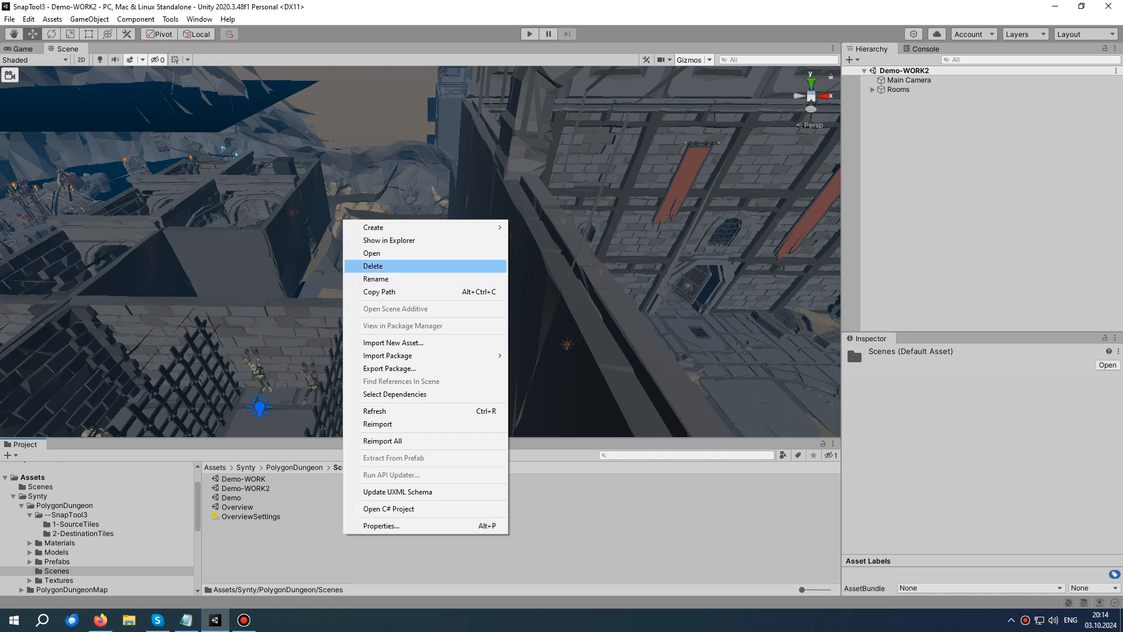
{"action": "left_click", "coordinate": [526, 240]}
{"action": "right_click", "coordinate": [400, 518]}
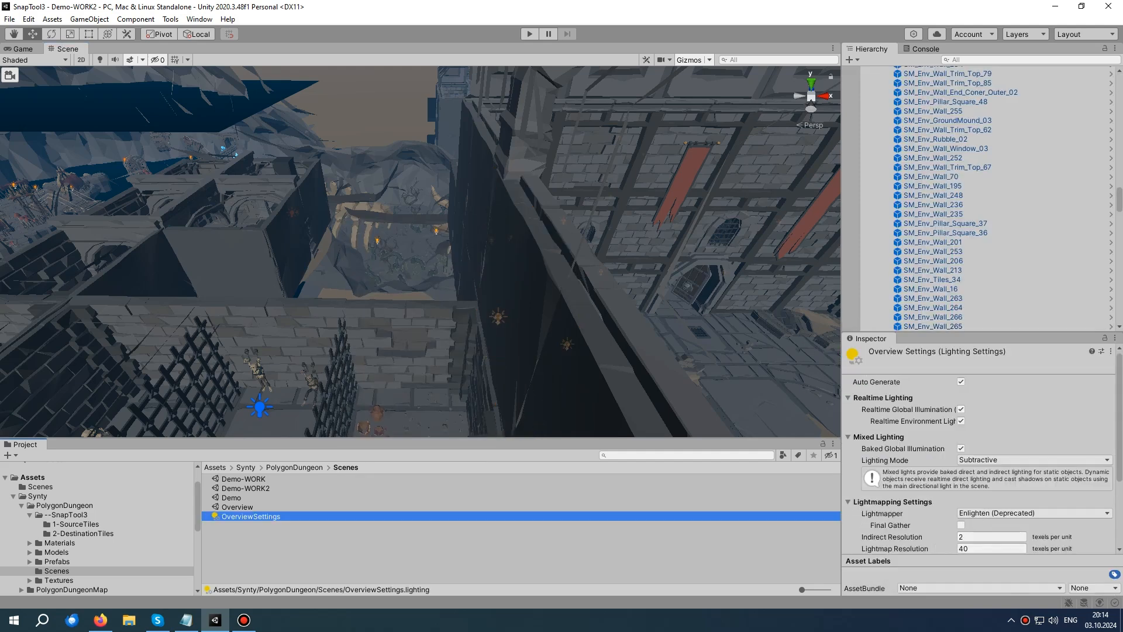
- Create a folder named --SnapTool3 inside the PolygonDungeon Scenes folder and open it
{"action": "right_click", "coordinate": [431, 553]}
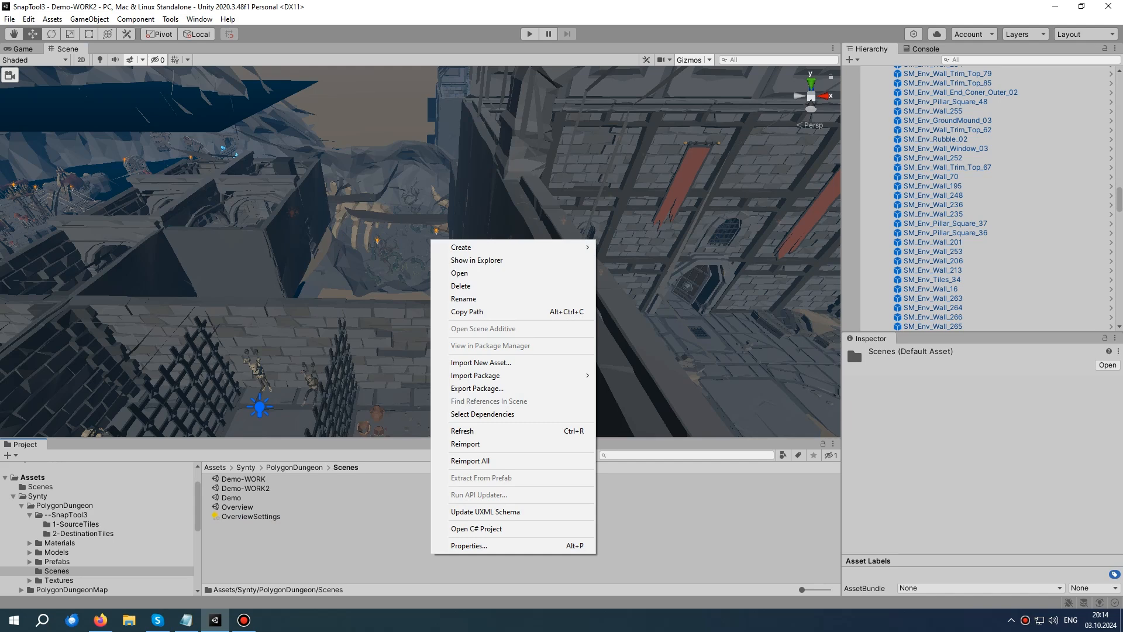
{"action": "mouse_move", "coordinate": [462, 247]}
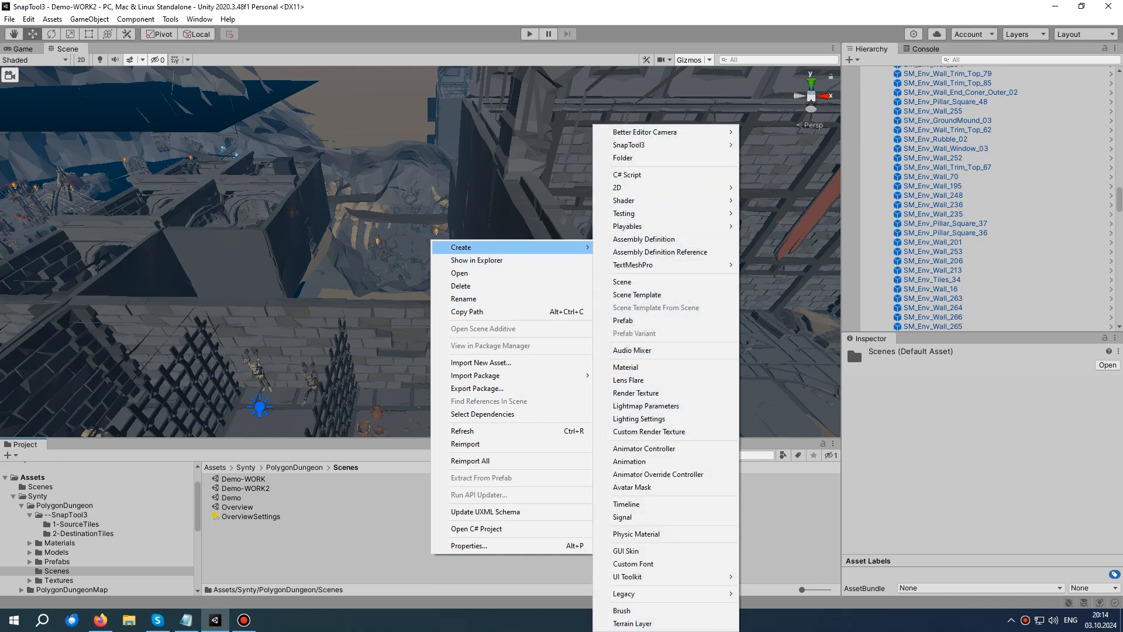
{"action": "left_click", "coordinate": [623, 157]}
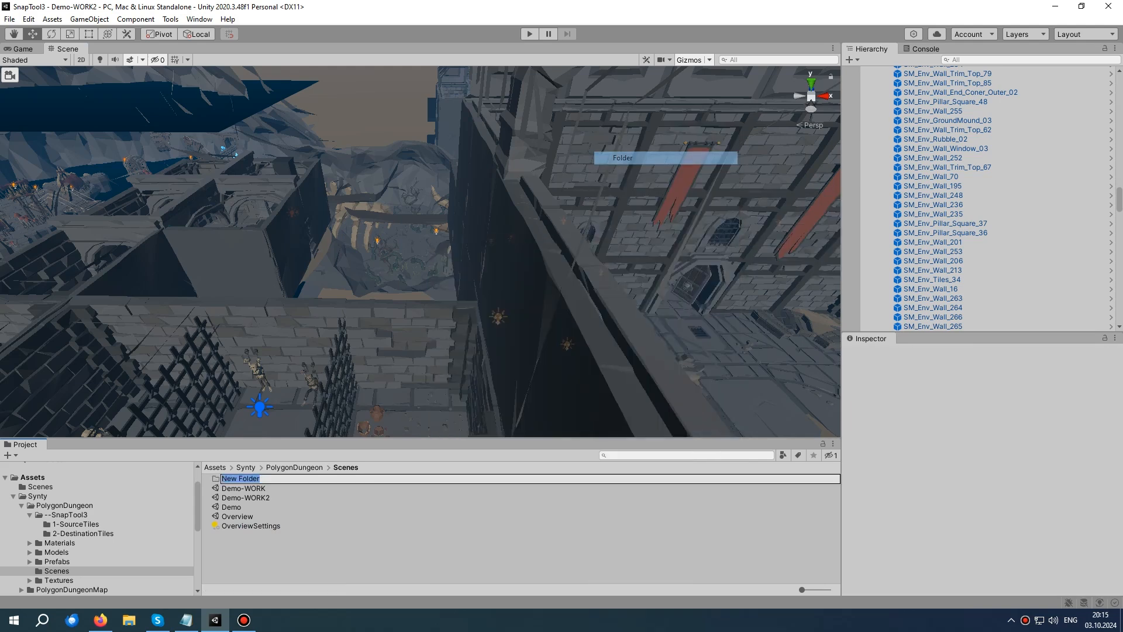
{"action": "type", "text": "--SnapTool3"}
{"action": "key", "text": "Return"}
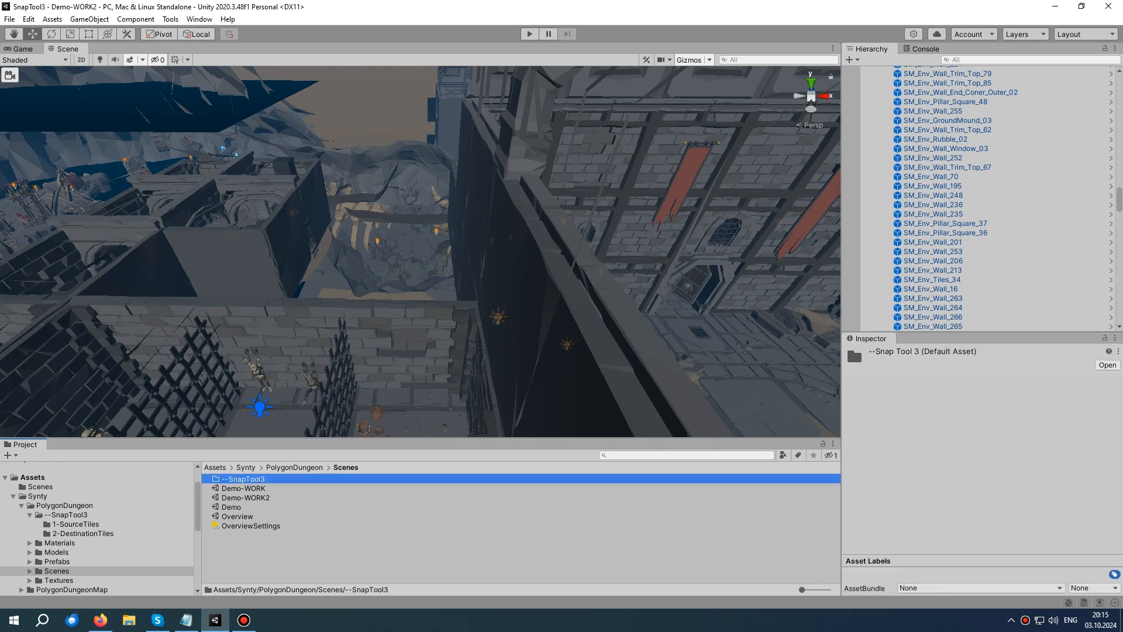
{"action": "key", "text": "Return"}
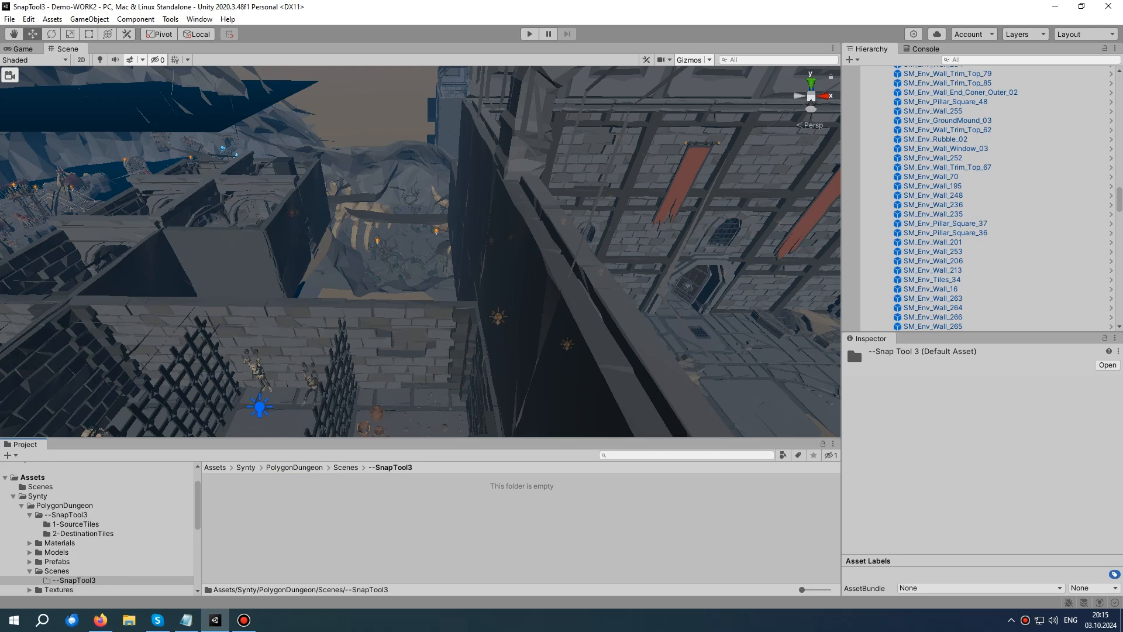
- Create two folders named 1-SourceTiles and 2-DestinationTiles inside the Scenes --SnapTool3 folder
{"action": "right_click", "coordinate": [374, 522]}
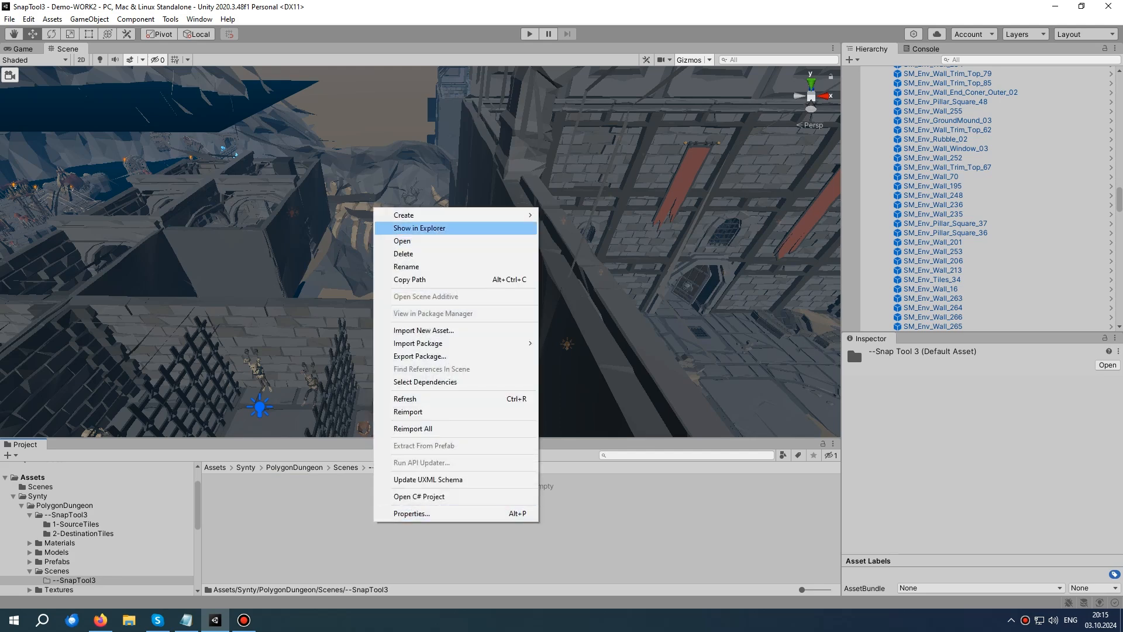
{"action": "mouse_move", "coordinate": [404, 215]}
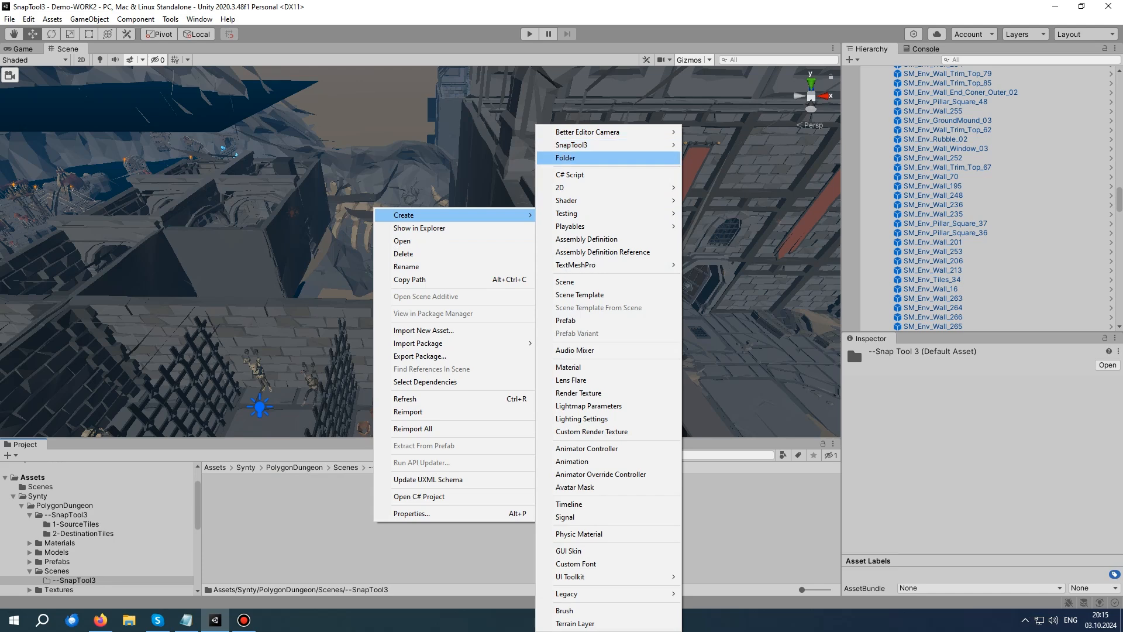
{"action": "left_click", "coordinate": [565, 158]}
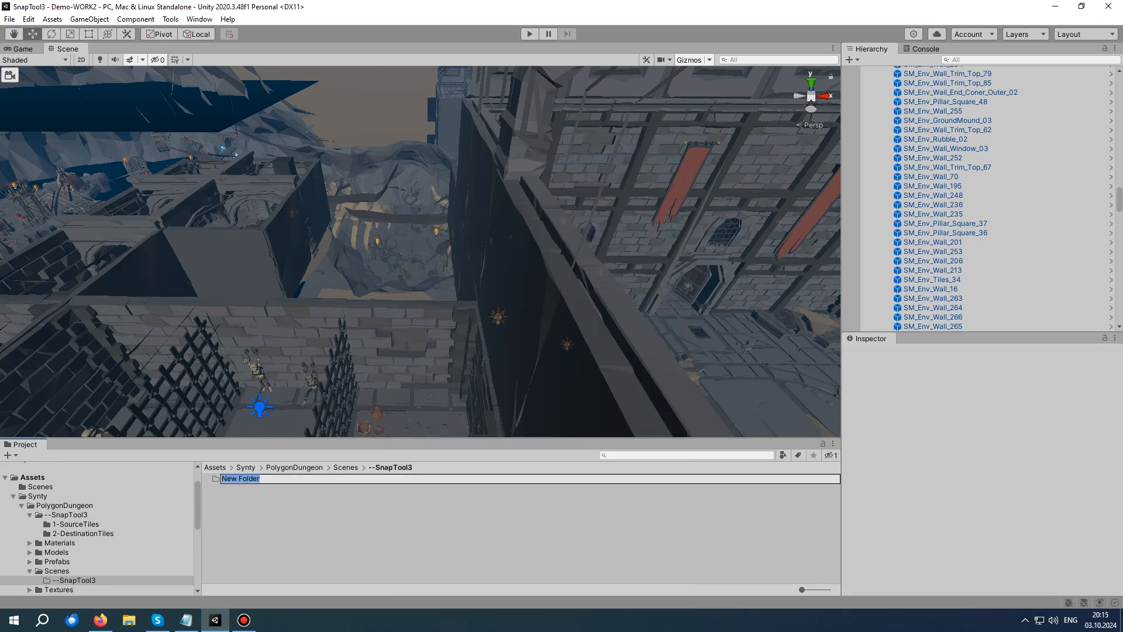
{"action": "type", "text": "1-SourceTiles"}
{"action": "key", "text": "Return"}
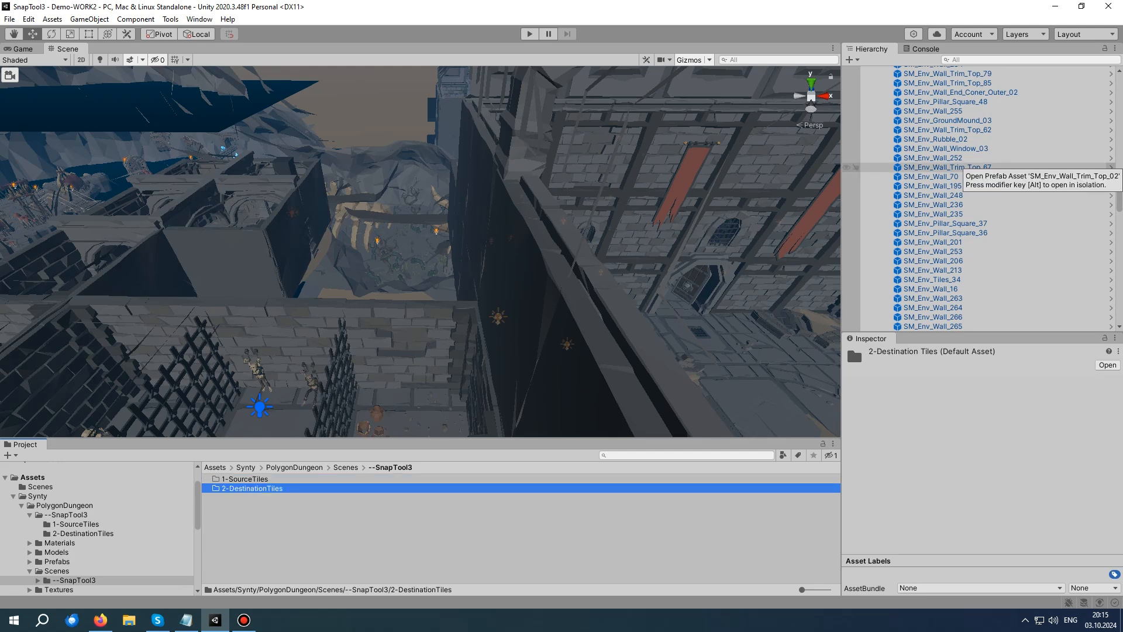
- Move the Entrance room along its X axis to 45.25, clear of the other rooms
{"action": "scroll", "coordinate": [936, 202], "scroll_direction": "up", "scroll_amount": 7}
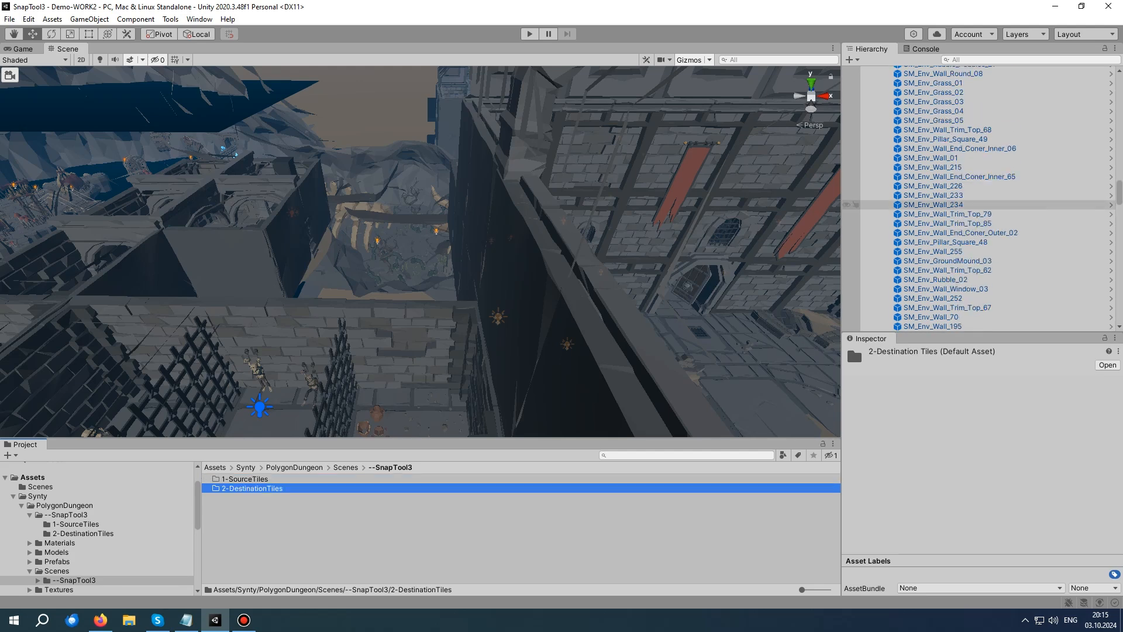
{"action": "left_click", "coordinate": [936, 188]}
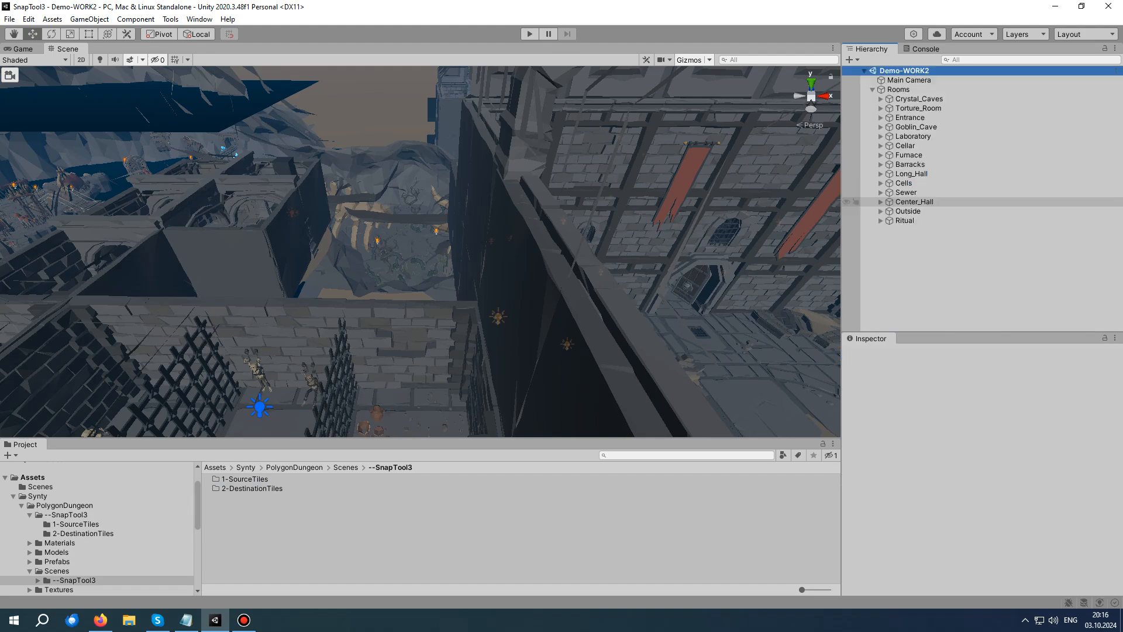
{"action": "double_click", "coordinate": [910, 117]}
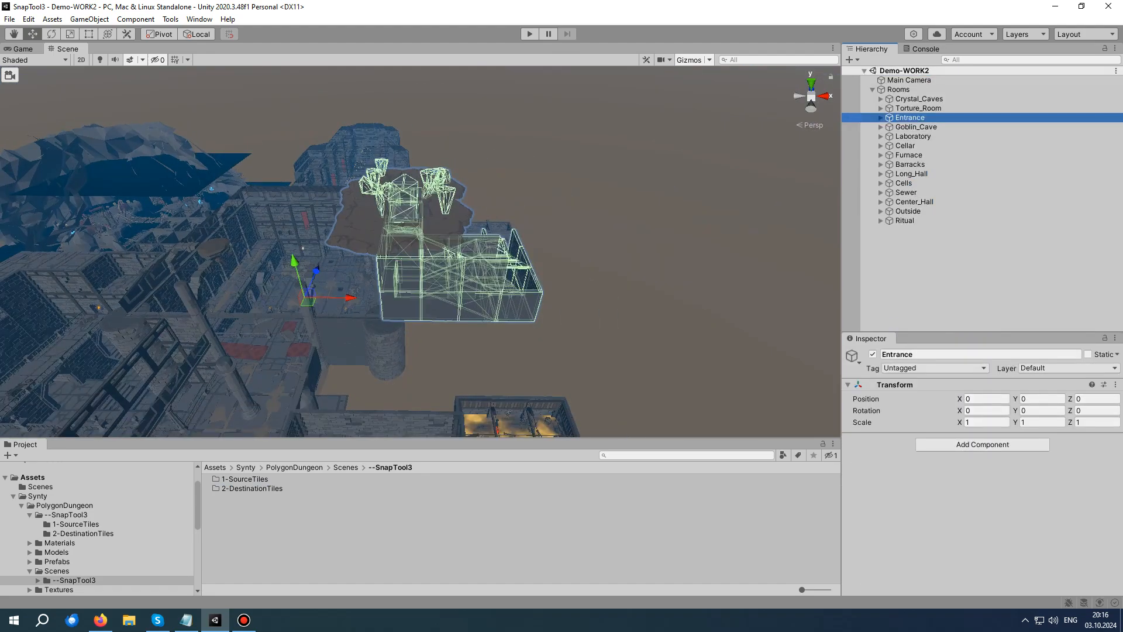
{"action": "left_click_drag", "start_coordinate": [428, 252], "coordinate": [345, 249], "text": "alt"}
{"action": "key", "text": "w"}
{"action": "right_click_drag", "start_coordinate": [421, 251], "coordinate": [374, 240]}
{"action": "key", "text": "s"}
{"action": "key", "text": "w"}
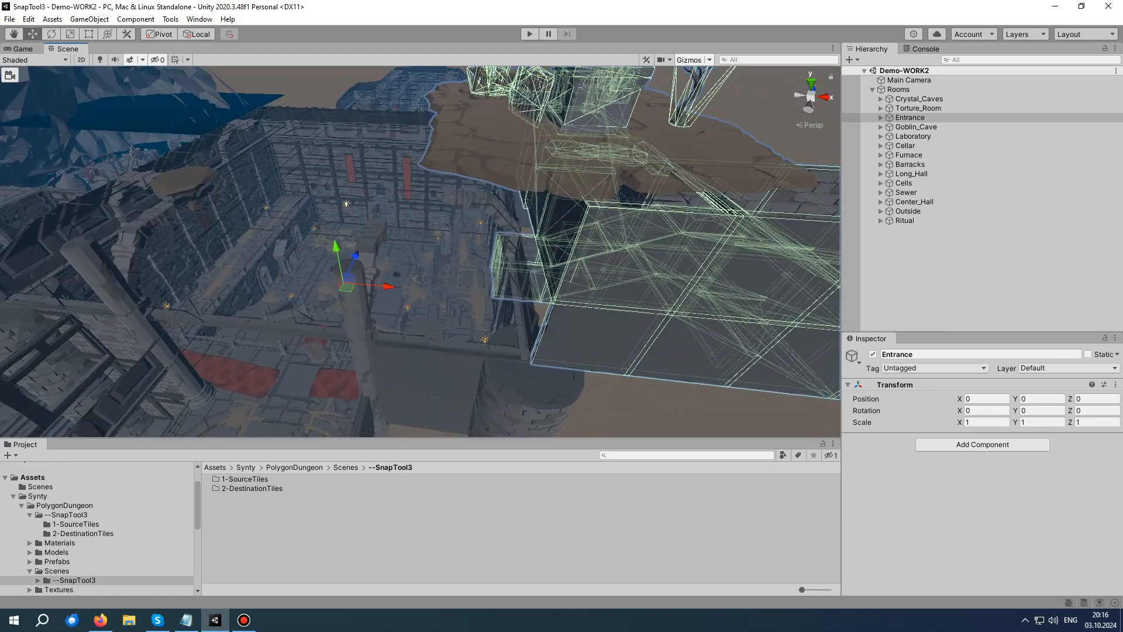
{"action": "left_click_drag", "start_coordinate": [374, 240], "coordinate": [346, 253], "text": "alt"}
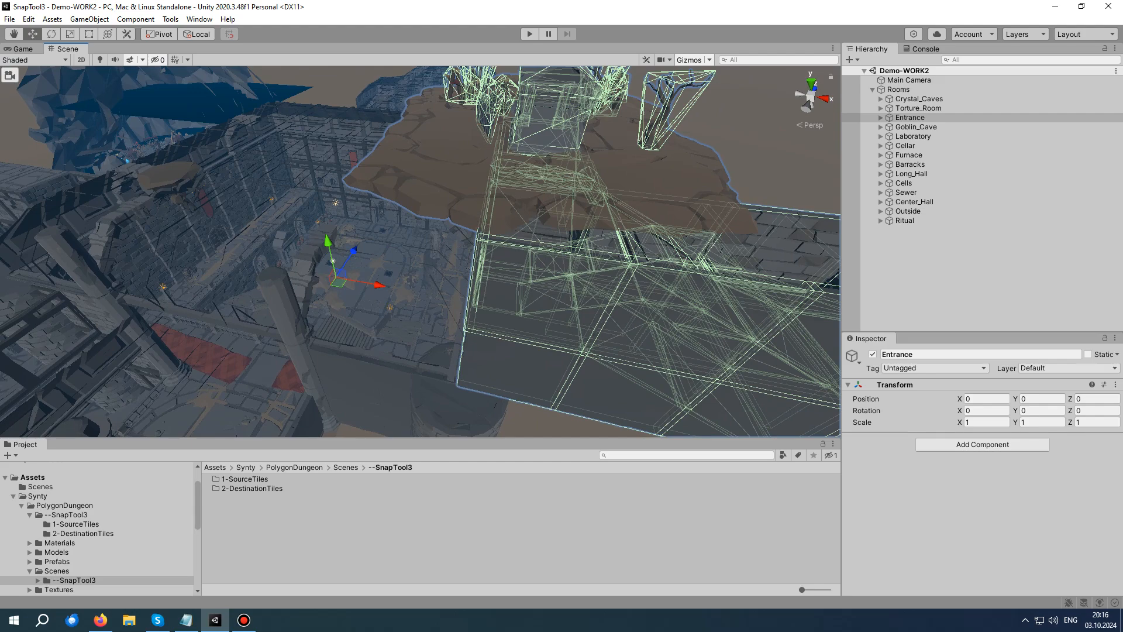
{"action": "left_click_drag", "start_coordinate": [375, 285], "coordinate": [749, 358]}
- Add an empty child object named SnapPoint to the Entrance doorway's floor tile, SM_Env_Tiles_015
{"action": "right_click_drag", "start_coordinate": [526, 293], "coordinate": [480, 345]}
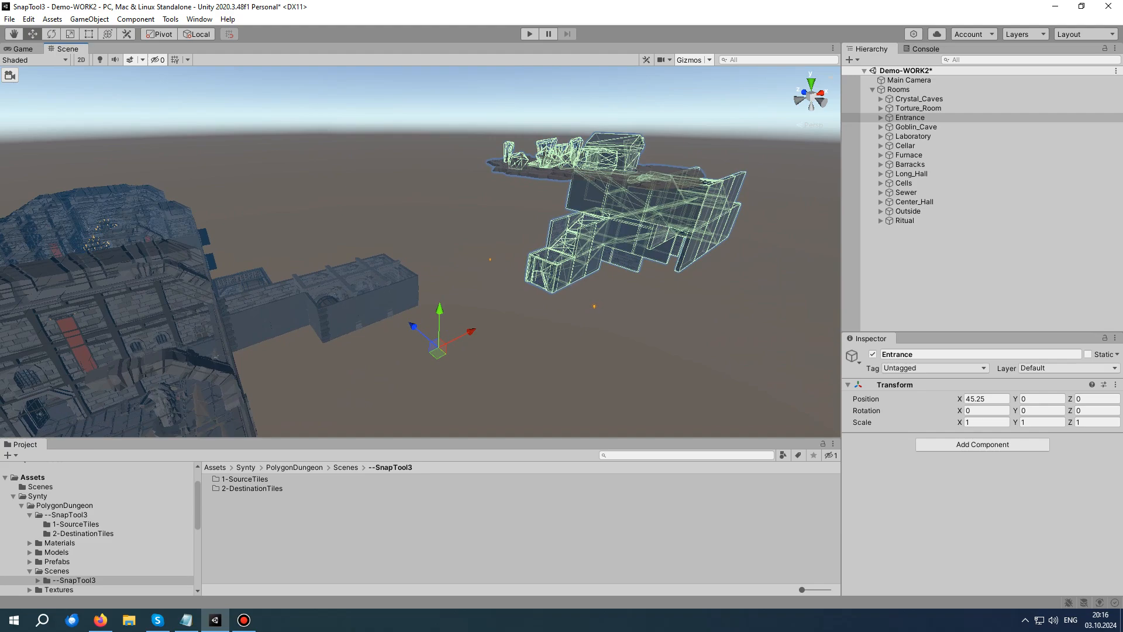
{"action": "key", "text": "w"}
{"action": "right_click_drag", "start_coordinate": [421, 264], "coordinate": [585, 246]}
{"action": "key", "text": "w"}
{"action": "left_click", "coordinate": [502, 278]}
{"action": "key", "text": "w"}
{"action": "mouse_move", "coordinate": [502, 278]}
{"action": "right_mouse_down"}
{"action": "mouse_move", "coordinate": [453, 287]}
{"action": "mouse_move", "coordinate": [502, 277]}
{"action": "right_mouse_up"}
{"action": "key", "text": "d"}
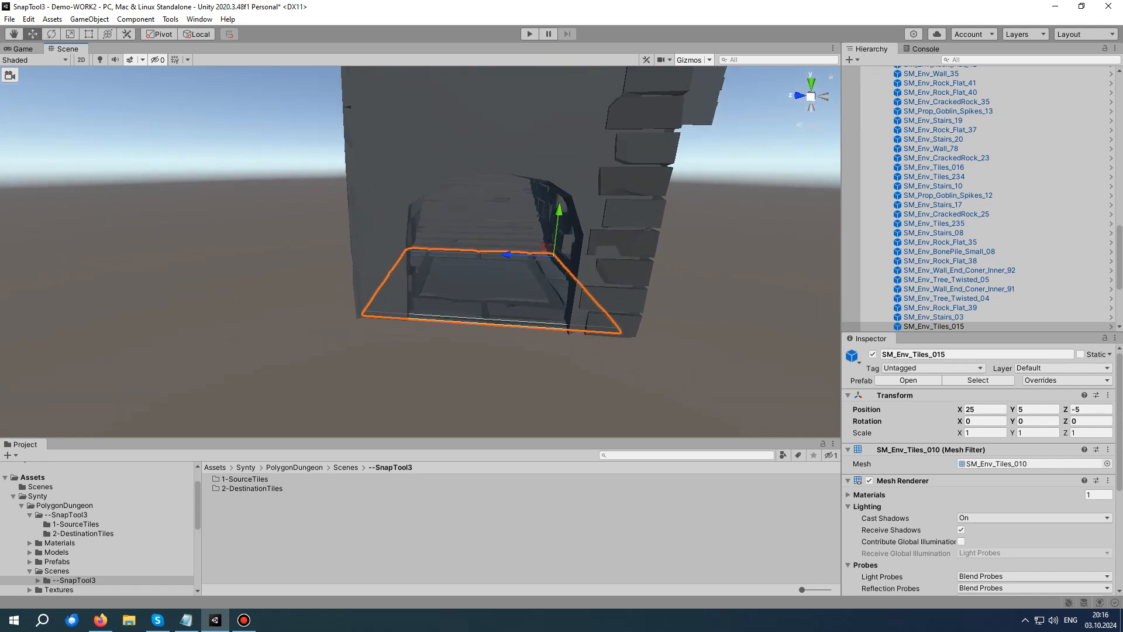
{"action": "scroll", "coordinate": [502, 277], "scroll_direction": "down", "scroll_amount": 3}
{"action": "scroll", "coordinate": [959, 267], "scroll_direction": "down", "scroll_amount": 2}
{"action": "right_click", "coordinate": [973, 255]}
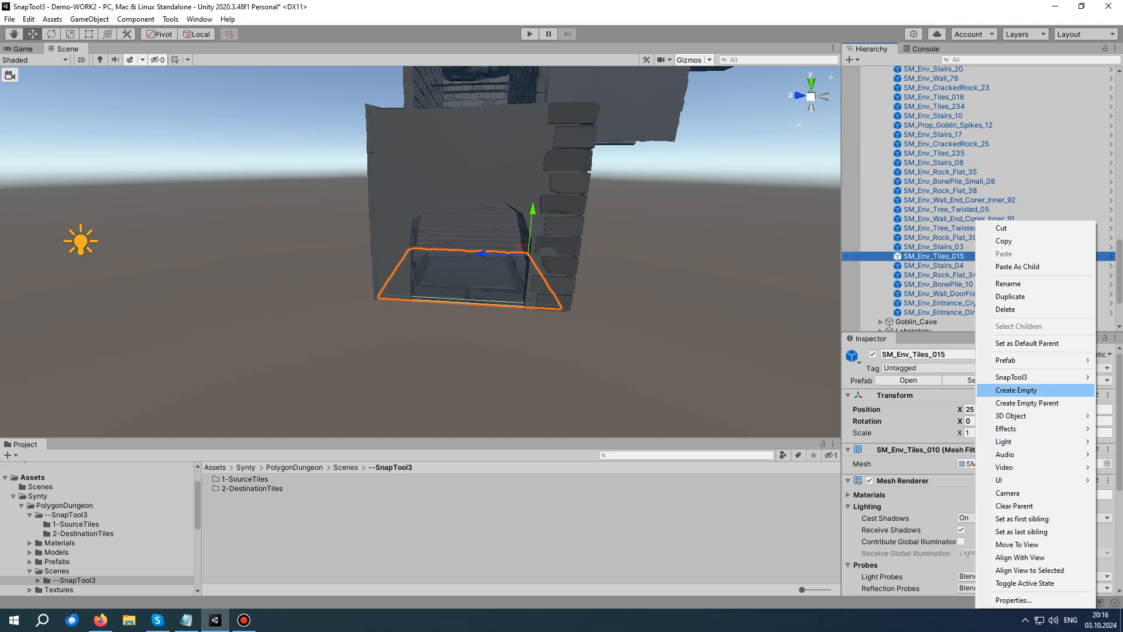
{"action": "left_click", "coordinate": [1016, 389]}
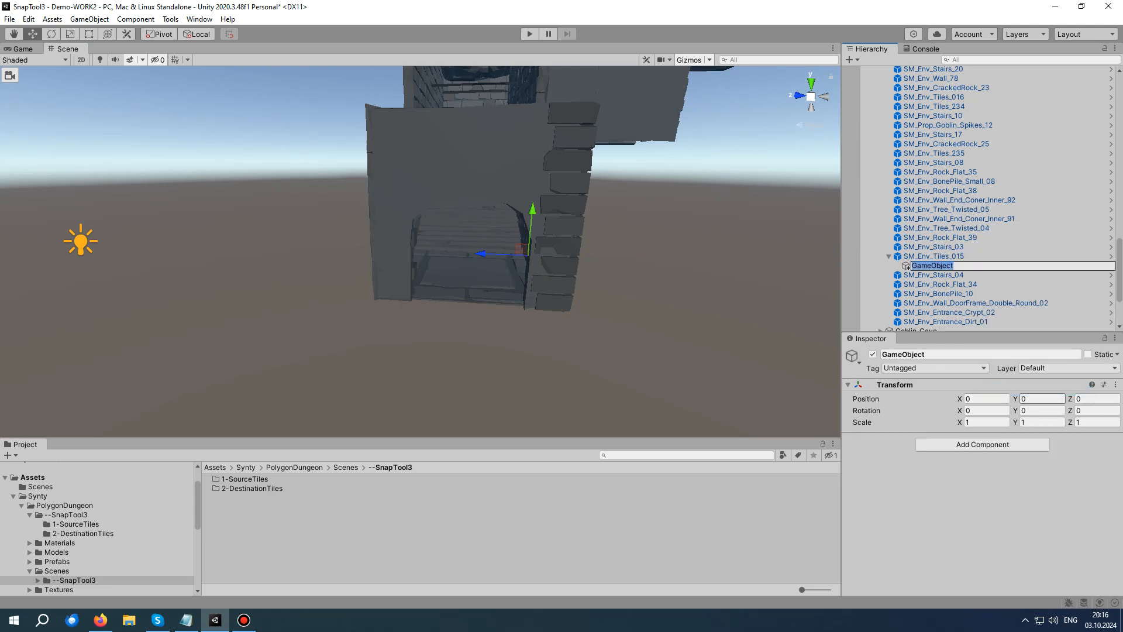
{"action": "type", "text": "SnapPoint"}
{"action": "key", "text": "Return"}
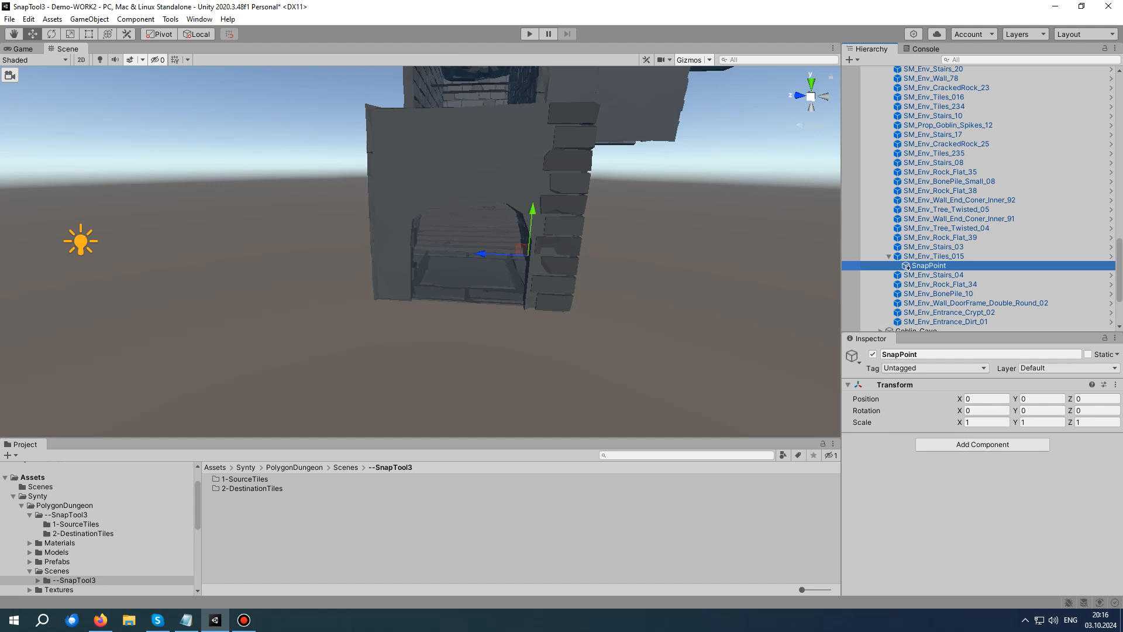
- Position the Entrance SnapPoint at X -5 and Z 2.5, centred on the doorway tile's outer edge
{"action": "left_click_drag", "start_coordinate": [485, 254], "coordinate": [426, 252]}
{"action": "right_click_drag", "start_coordinate": [422, 252], "coordinate": [379, 252]}
{"action": "key", "text": "d"}
{"action": "key", "text": "w"}
{"action": "left_click_drag", "start_coordinate": [401, 254], "coordinate": [314, 307]}
{"action": "left_click_drag", "start_coordinate": [297, 318], "coordinate": [287, 324], "text": "ctrl"}
{"action": "right_click_drag", "start_coordinate": [287, 324], "coordinate": [362, 404]}
{"action": "key", "text": "w"}
{"action": "key", "text": "a"}
{"action": "key", "text": "s"}
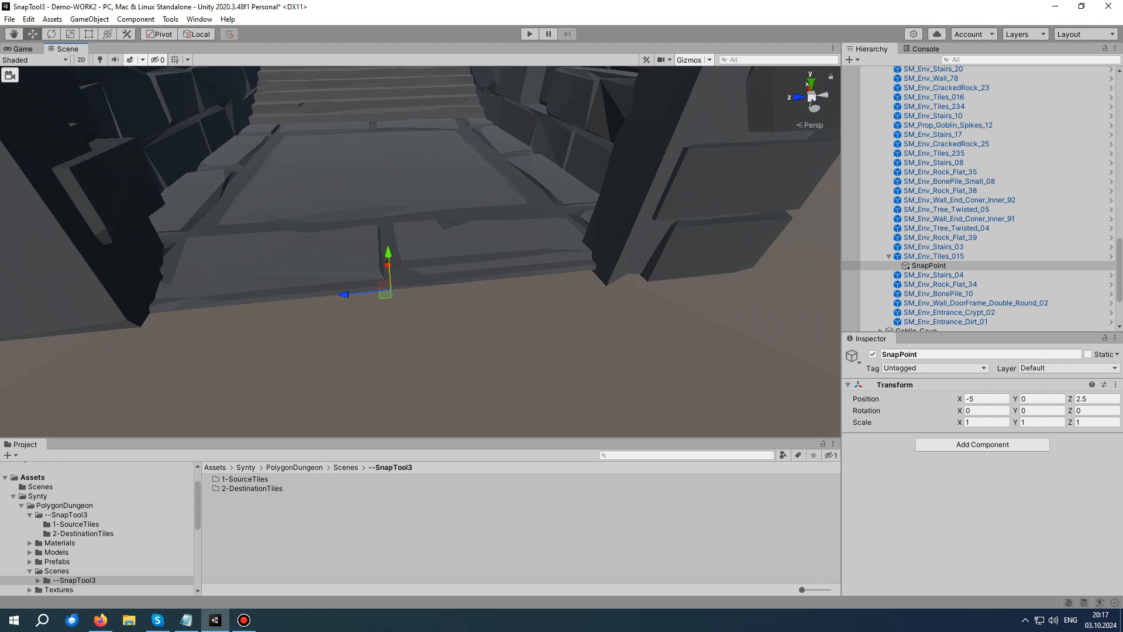
- Set the Entrance SnapPoint's Y rotation to -90 so its forward axis faces out of the doorway
{"action": "left_click", "coordinate": [907, 267]}
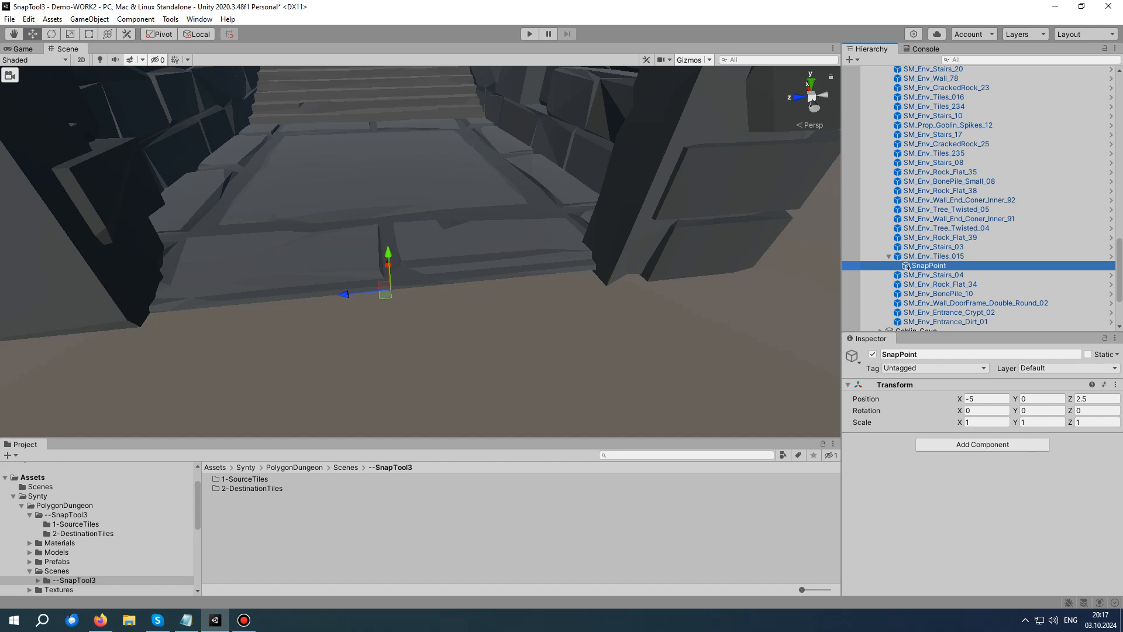
{"action": "left_click", "coordinate": [1041, 411]}
{"action": "type", "text": "-90"}
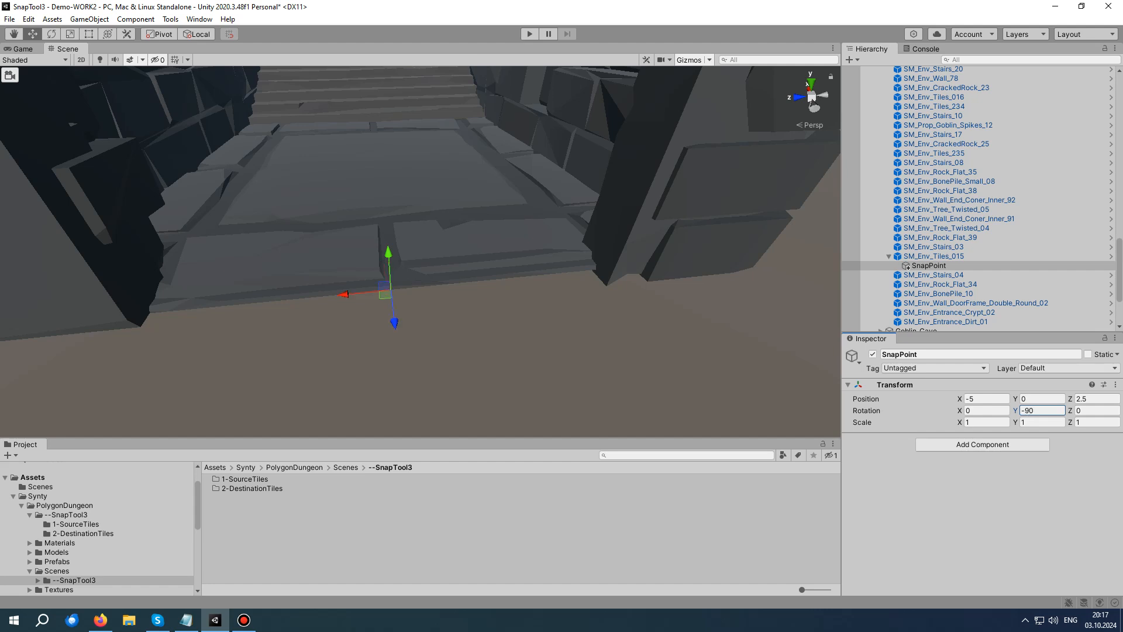
{"action": "right_click_drag", "start_coordinate": [445, 281], "coordinate": [340, 281]}
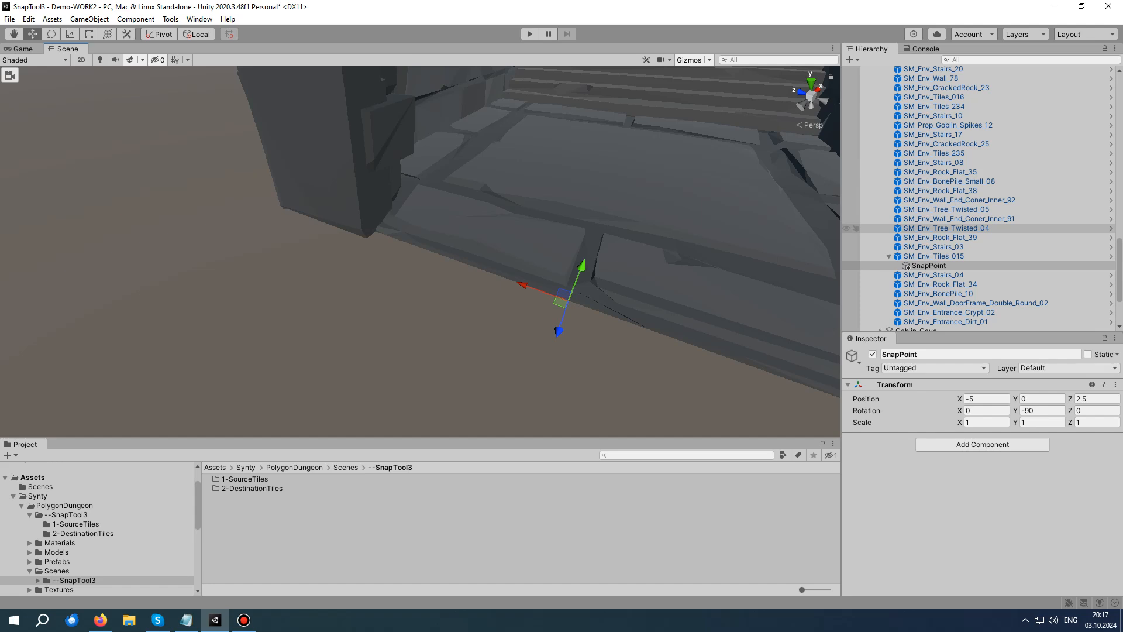
- Save the Entrance room as a prefab in the 1-SourceTiles folder and open that folder
{"action": "scroll", "coordinate": [955, 229], "scroll_direction": "up", "scroll_amount": 11}
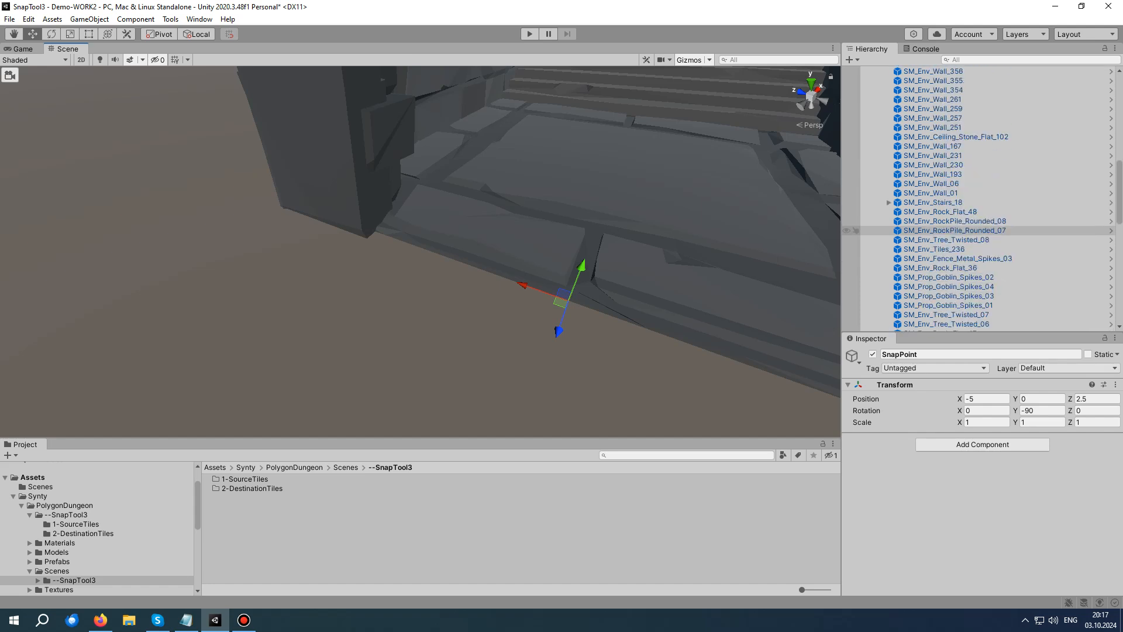
{"action": "left_click", "coordinate": [955, 230]}
{"action": "key", "text": "Home"}
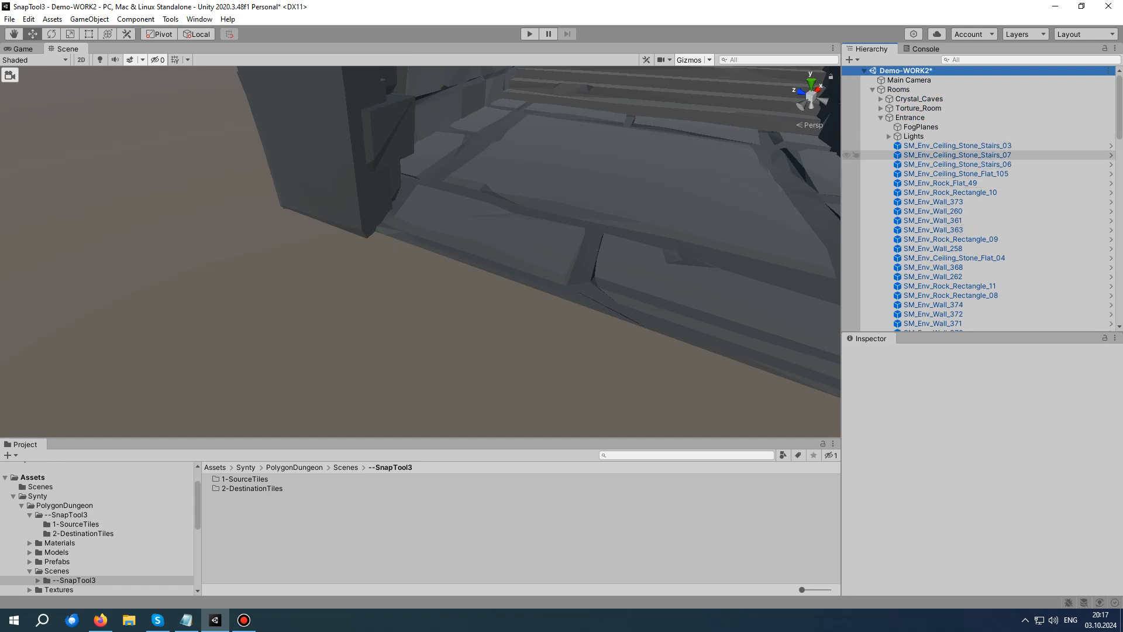
{"action": "left_click", "coordinate": [880, 117]}
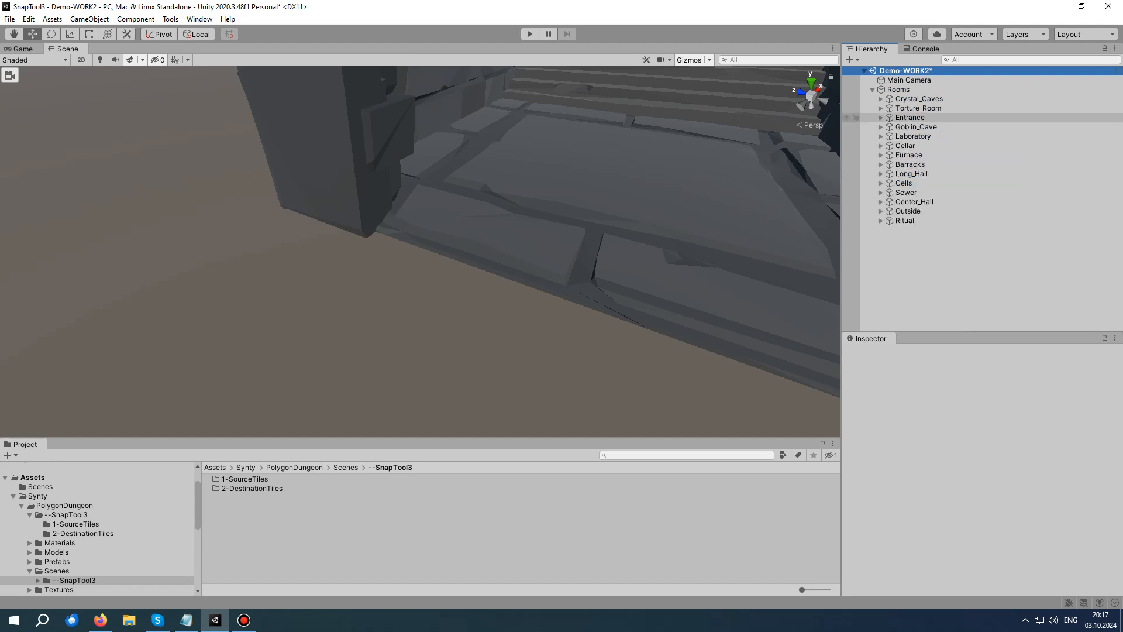
{"action": "left_click", "coordinate": [910, 117]}
{"action": "left_click_drag", "start_coordinate": [911, 117], "coordinate": [246, 479]}
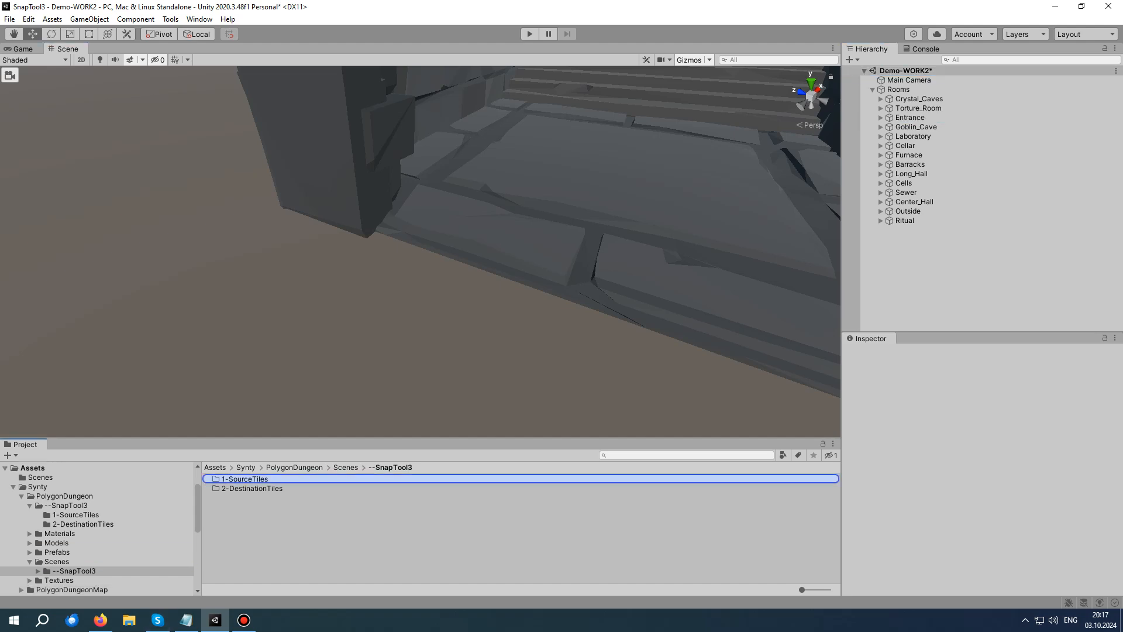
{"action": "left_click_drag", "start_coordinate": [245, 479], "coordinate": [246, 479]}
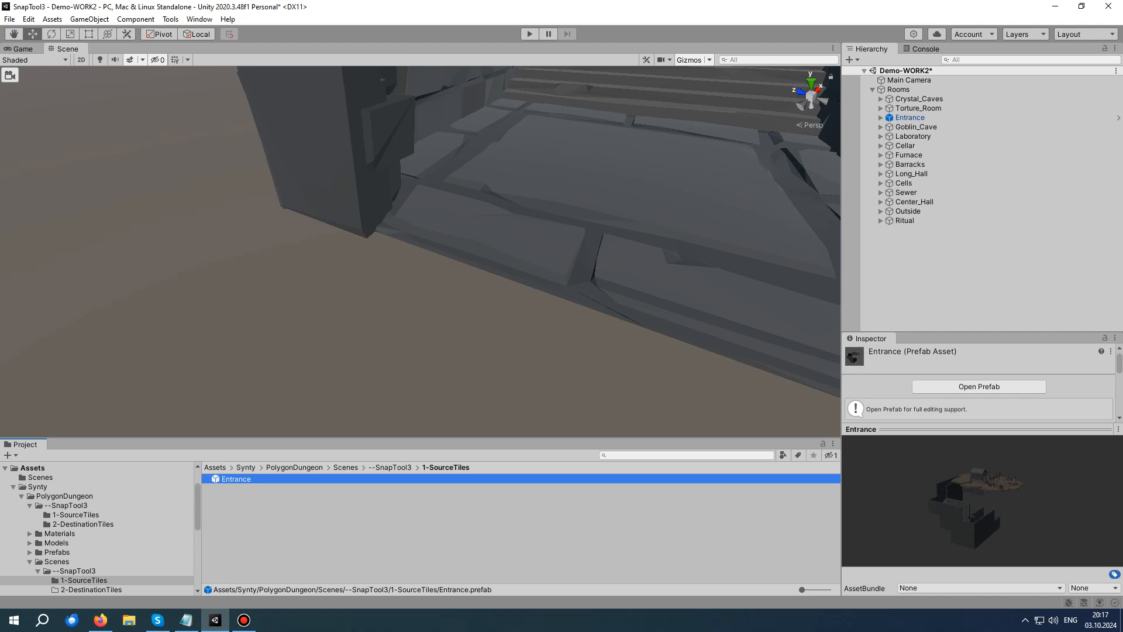
- Delete the Entrance room from the scene's Rooms group
{"action": "left_click", "coordinate": [907, 193]}
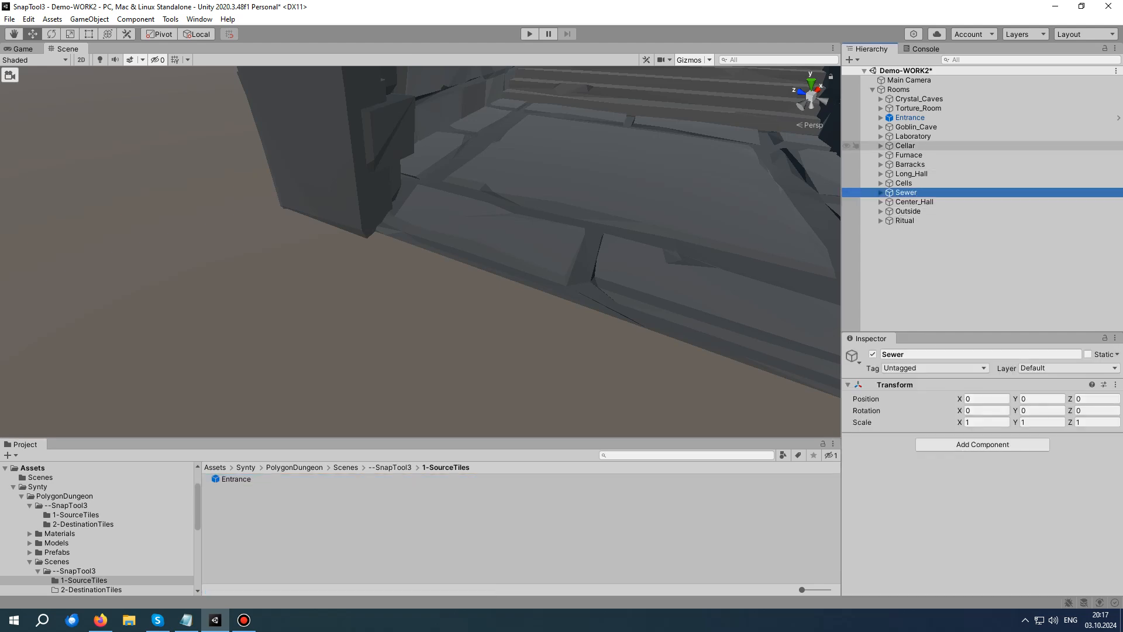
{"action": "left_click", "coordinate": [910, 118]}
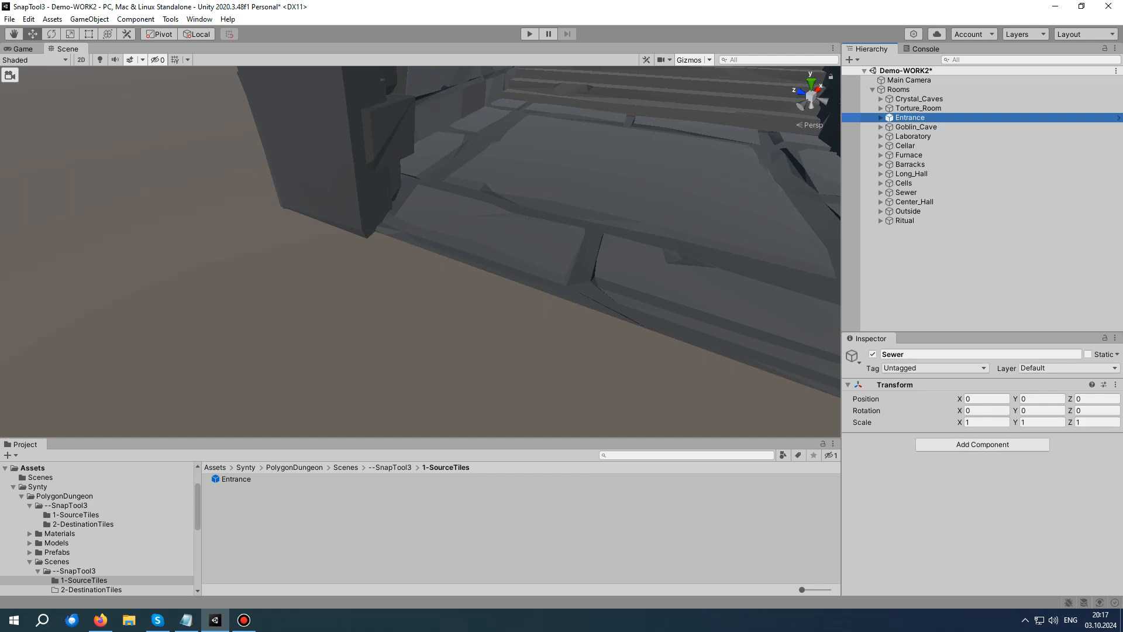
{"action": "key", "text": "Delete"}
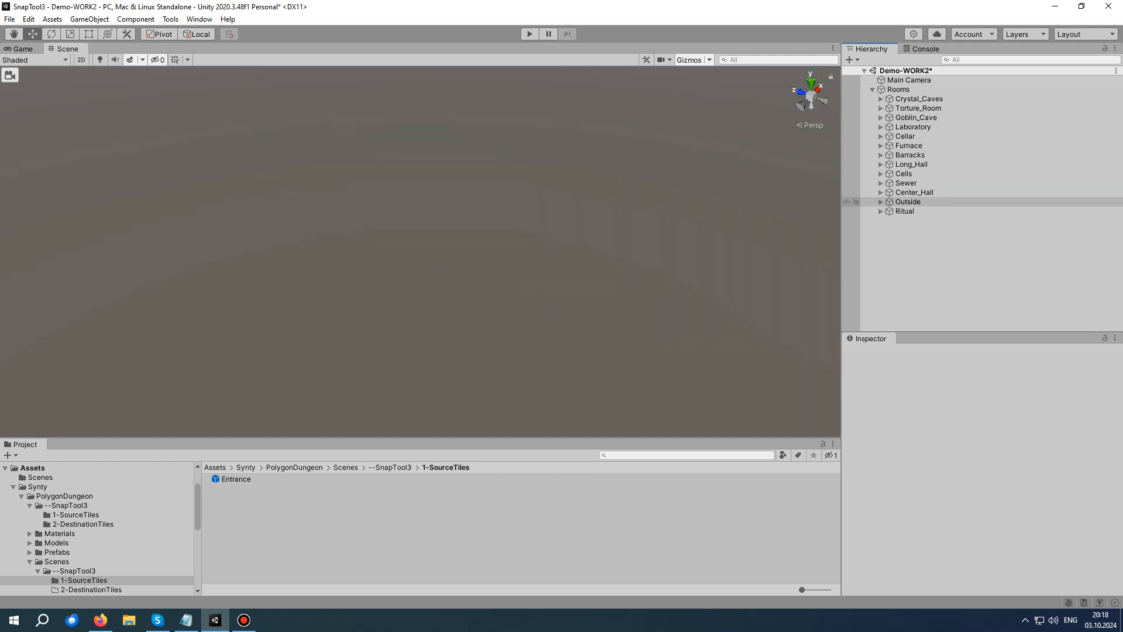
- Move the Torture_Room along its X axis to about 26, away from the other rooms
{"action": "left_click", "coordinate": [919, 108]}
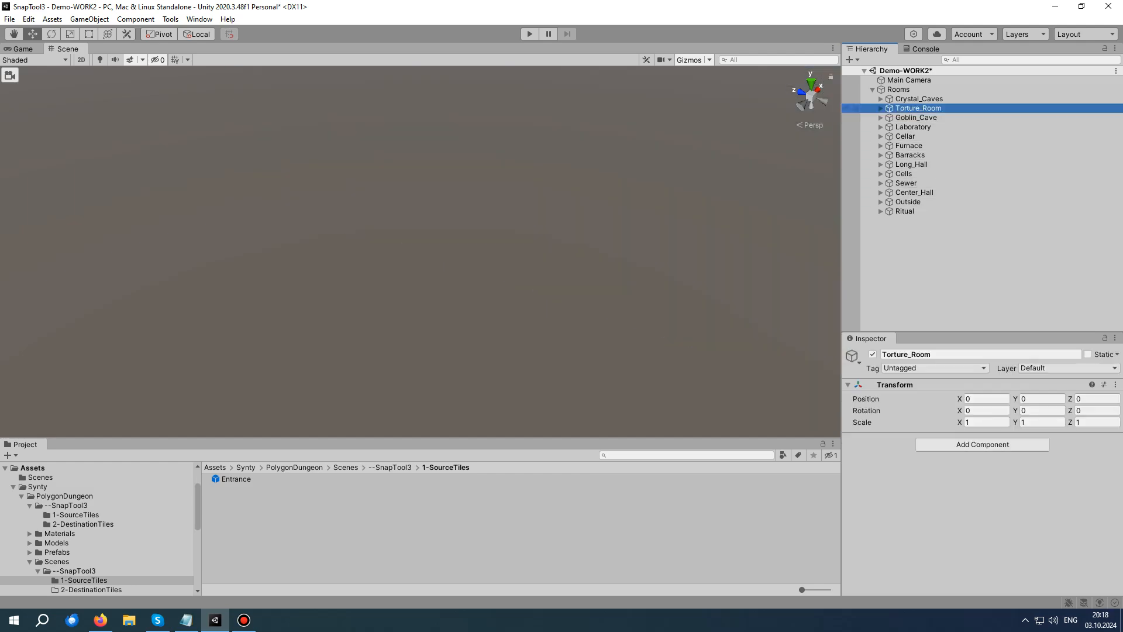
{"action": "right_click_drag", "start_coordinate": [469, 246], "coordinate": [298, 252]}
{"action": "key", "text": "w"}
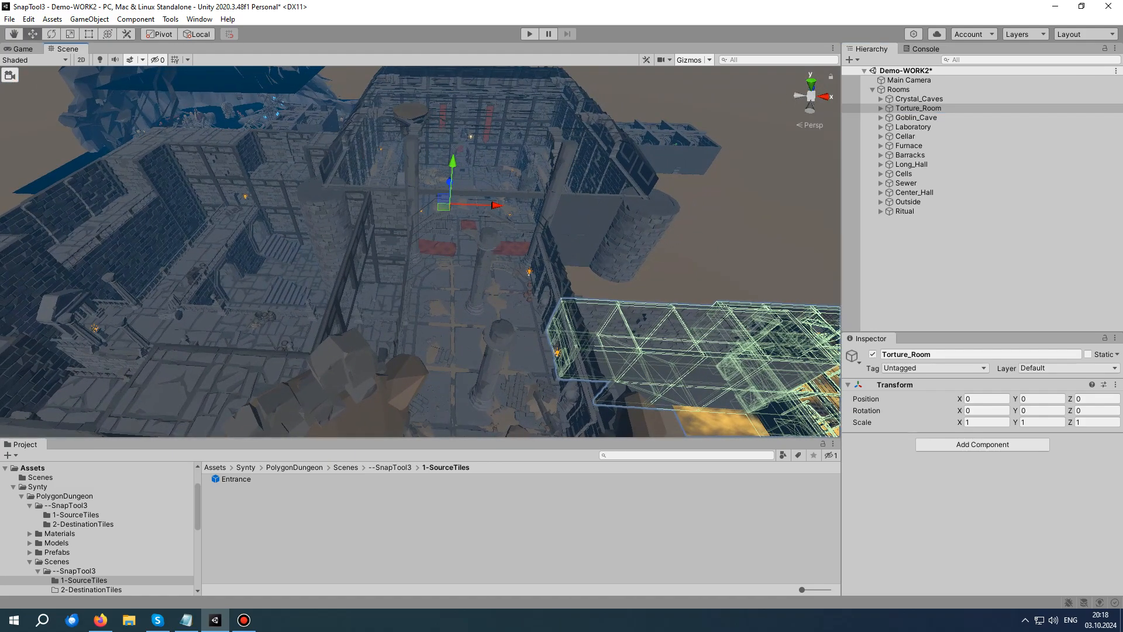
{"action": "left_click_drag", "start_coordinate": [496, 205], "coordinate": [644, 211]}
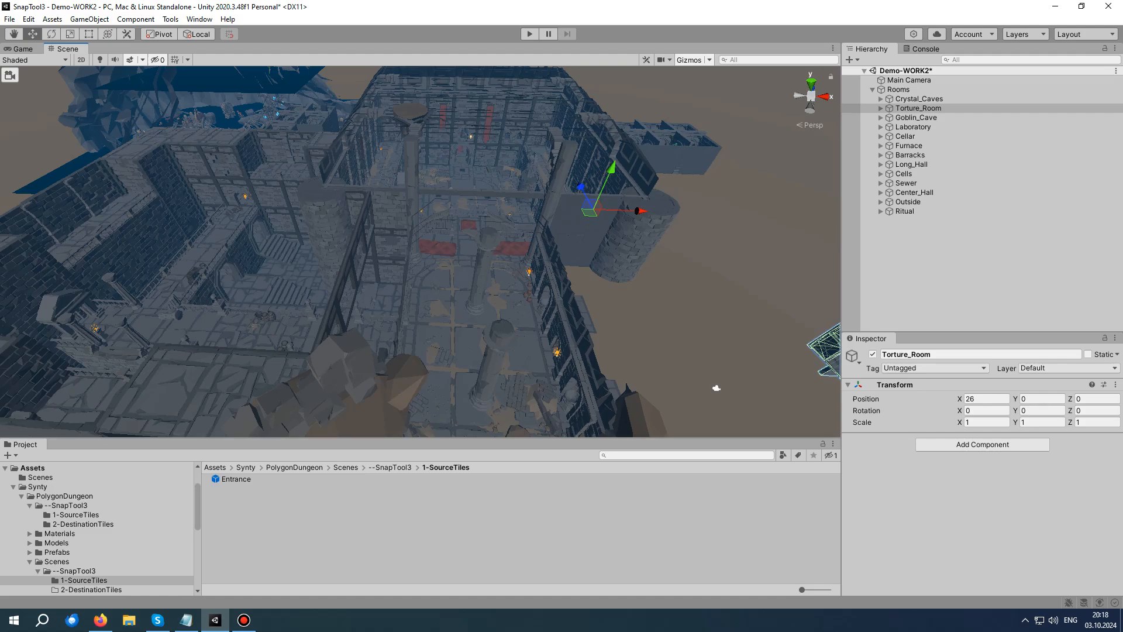
- Add an empty child object named SnapPoint to the Torture_Room doorway's floor tile, SM_Env_Tiles_201
{"action": "right_click_drag", "start_coordinate": [644, 211], "coordinate": [731, 245]}
{"action": "right_click_drag", "start_coordinate": [584, 259], "coordinate": [409, 234]}
{"action": "key", "text": "w"}
{"action": "left_click", "coordinate": [521, 228]}
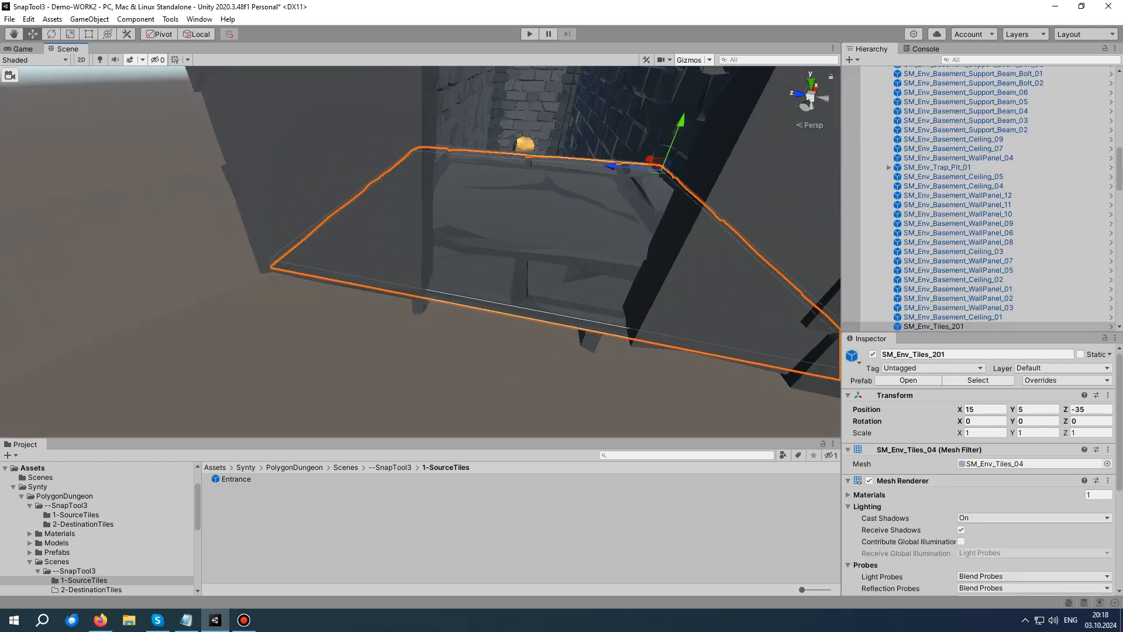
{"action": "scroll", "coordinate": [932, 199], "scroll_direction": "down", "scroll_amount": 5}
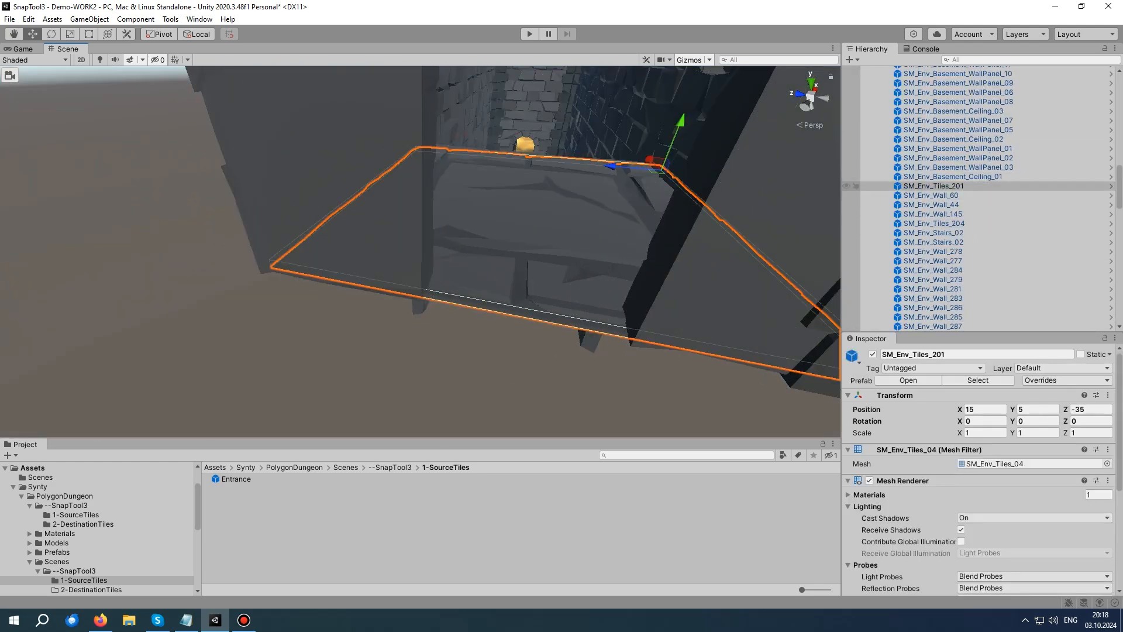
{"action": "right_click", "coordinate": [932, 185]}
{"action": "left_click", "coordinate": [972, 354]}
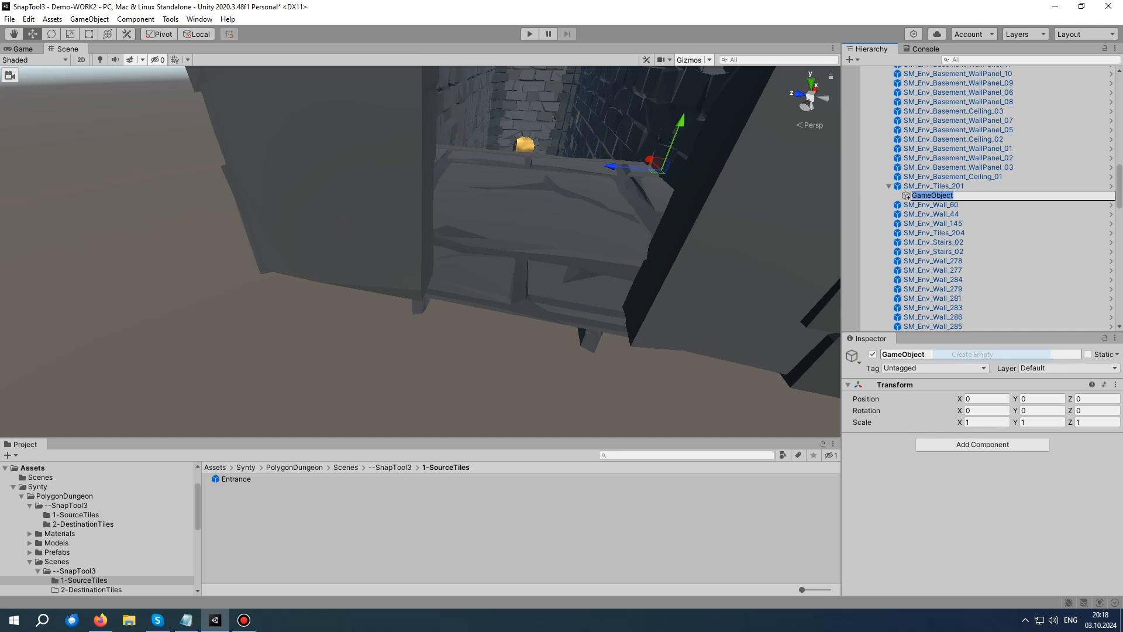
{"action": "type", "text": "Snap"}
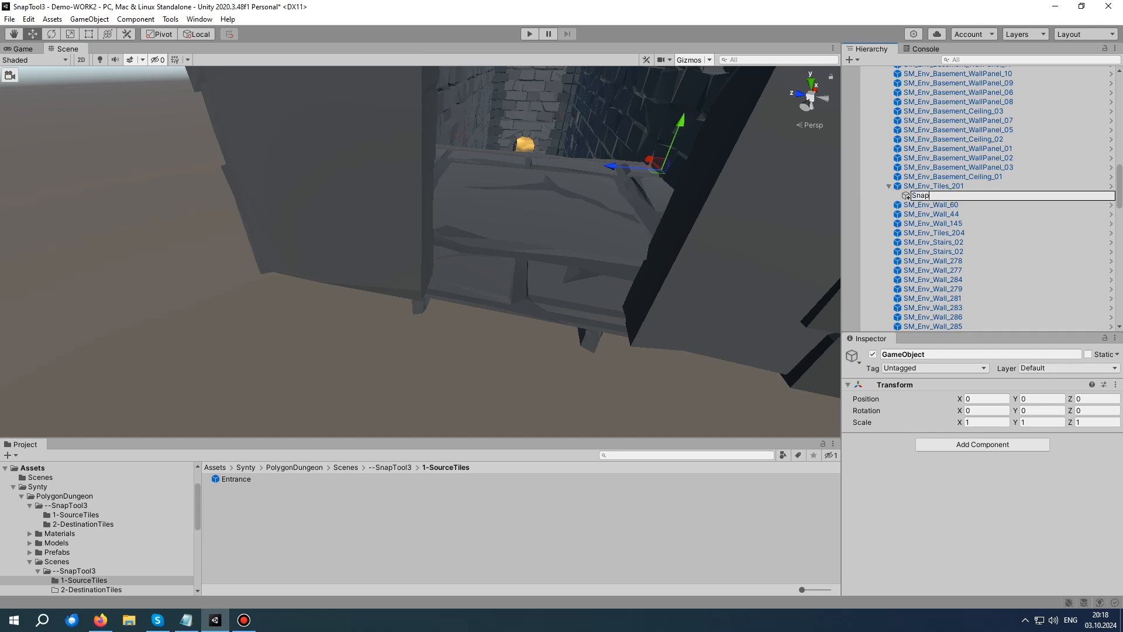
{"action": "type", "text": "Point"}
{"action": "key", "text": "Return"}
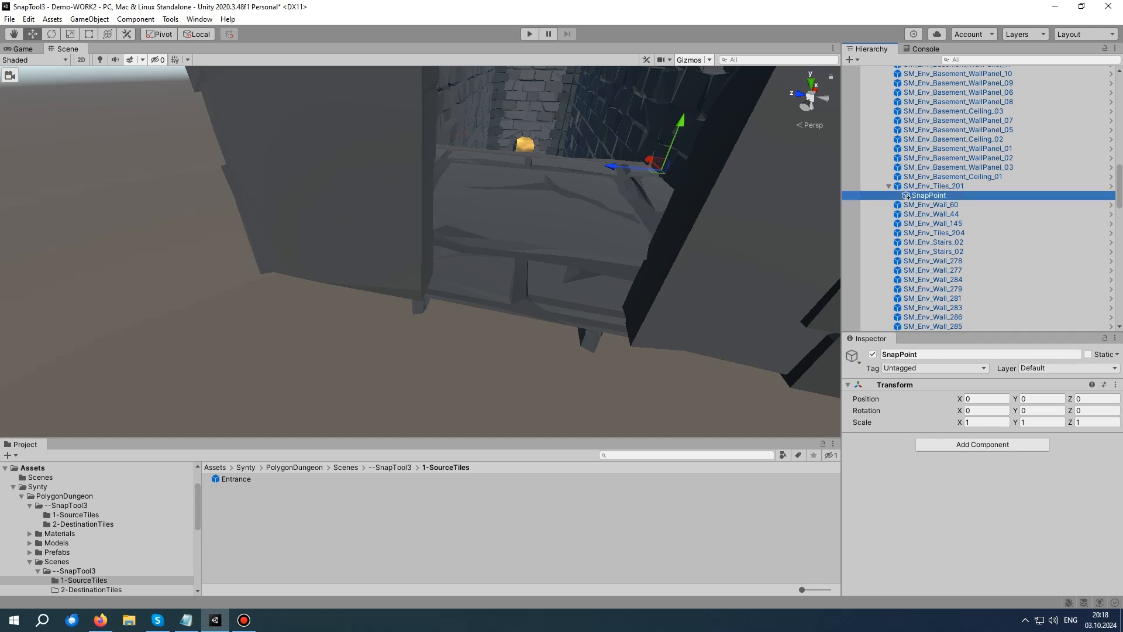
- Move the SnapPoint to X -5, Z 2.5 at the doorway's outer edge and set its Y rotation to -90
{"action": "left_click_drag", "start_coordinate": [610, 166], "coordinate": [480, 156], "text": "ctrl"}
{"action": "right_click_drag", "start_coordinate": [479, 156], "coordinate": [339, 158]}
{"action": "key", "text": "d"}
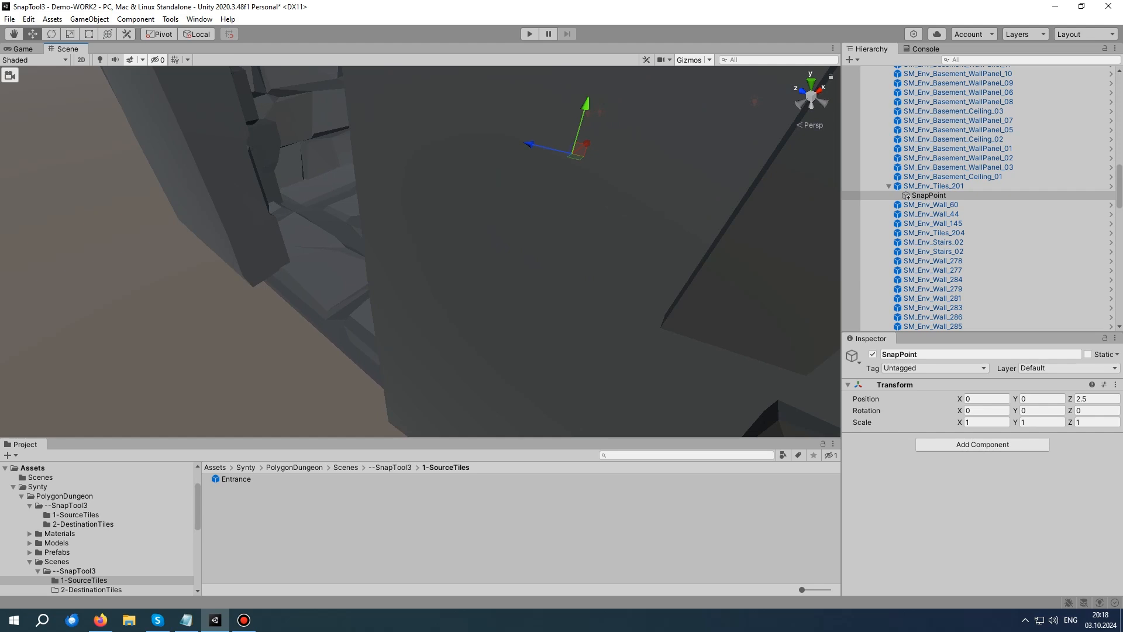
{"action": "left_click_drag", "start_coordinate": [586, 144], "coordinate": [357, 306], "text": "ctrl"}
{"action": "right_click_drag", "start_coordinate": [357, 306], "coordinate": [474, 287]}
{"action": "key", "text": "a"}
{"action": "left_click", "coordinate": [1039, 410]}
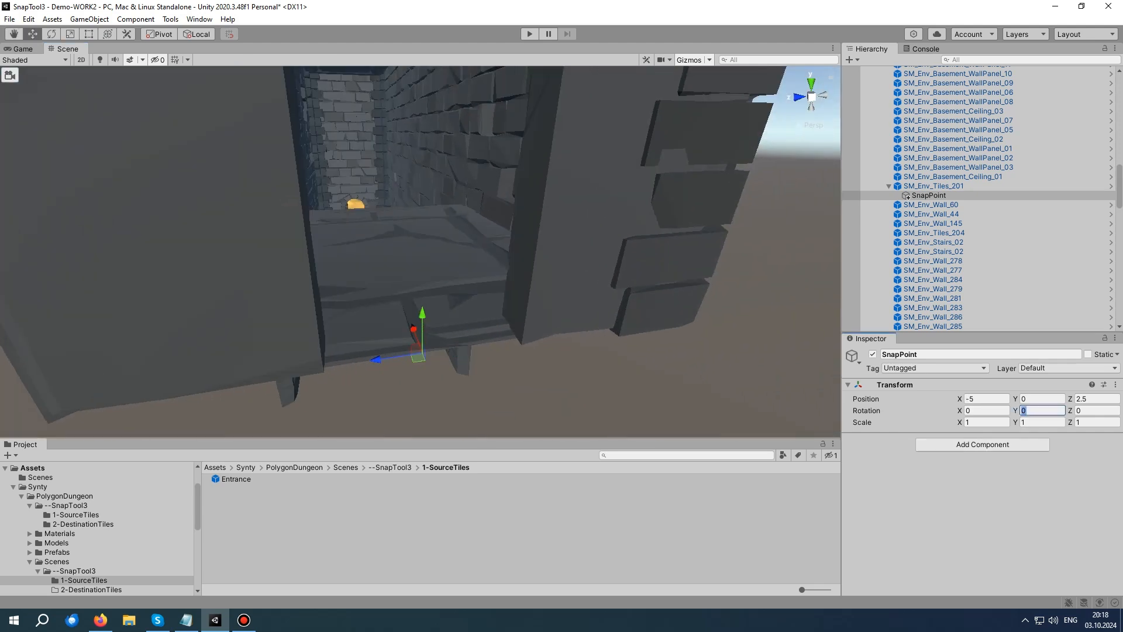
{"action": "type", "text": "-90"}
- Save the Torture_Room with its SnapPoint as a prefab in the 1-SourceTiles folder
{"action": "left_click", "coordinate": [935, 186]}
{"action": "key", "text": "Home"}
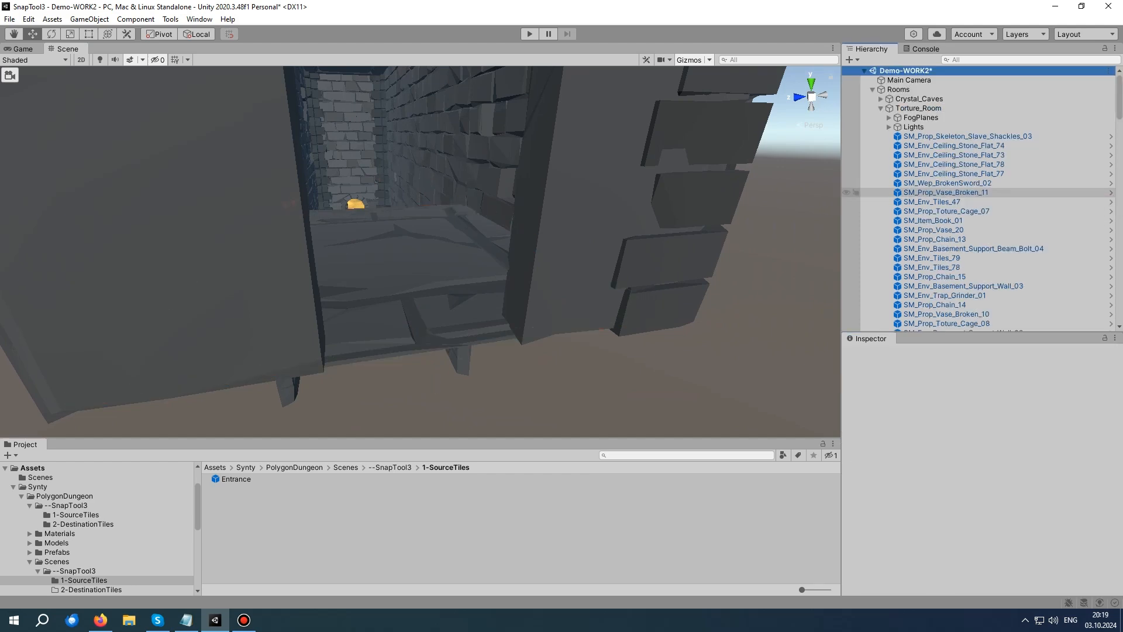
{"action": "left_click", "coordinate": [918, 108]}
{"action": "left_click_drag", "start_coordinate": [918, 108], "coordinate": [281, 509]}
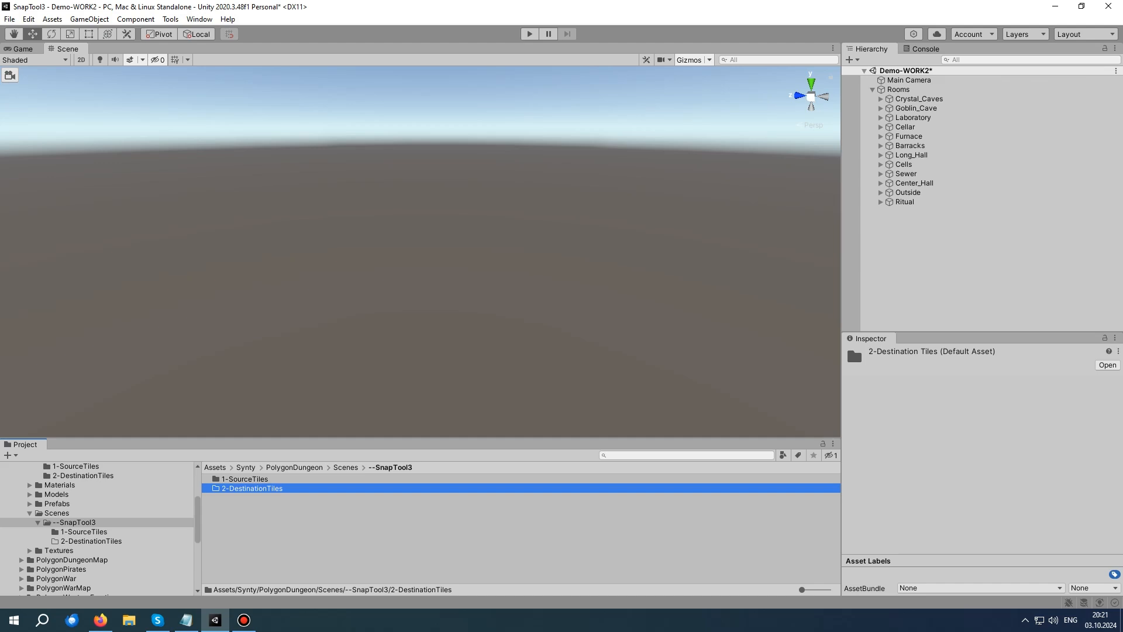
- Set up SnapTool3's Create Or Modify Tiles with Scenes/--SnapTool3/1-SourceTiles as source folder and Scenes/--SnapTool3/2-DestinationTiles as destination folder
{"action": "left_click", "coordinate": [170, 18]}
{"action": "mouse_move", "coordinate": [195, 32]}
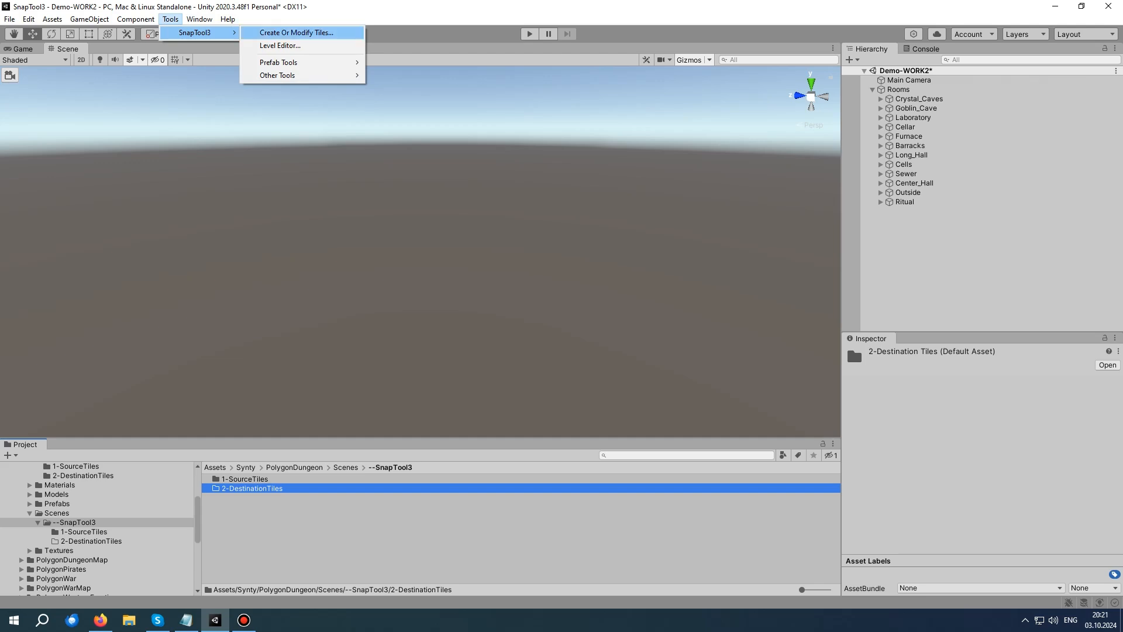
{"action": "left_click", "coordinate": [297, 32]}
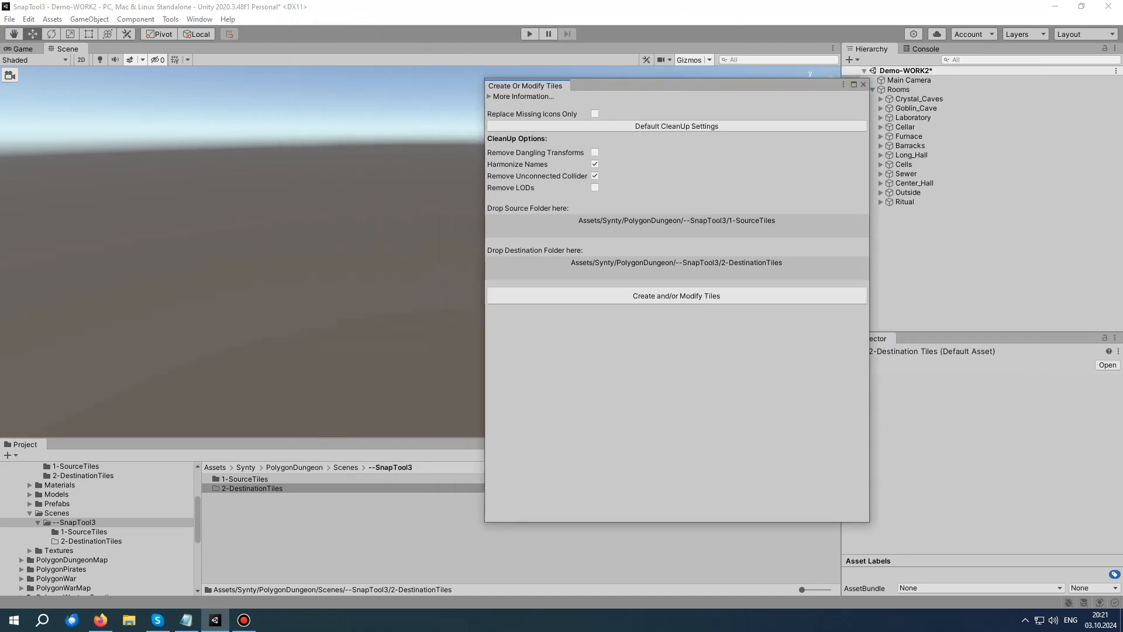
{"action": "left_click_drag", "start_coordinate": [673, 85], "coordinate": [767, 66]}
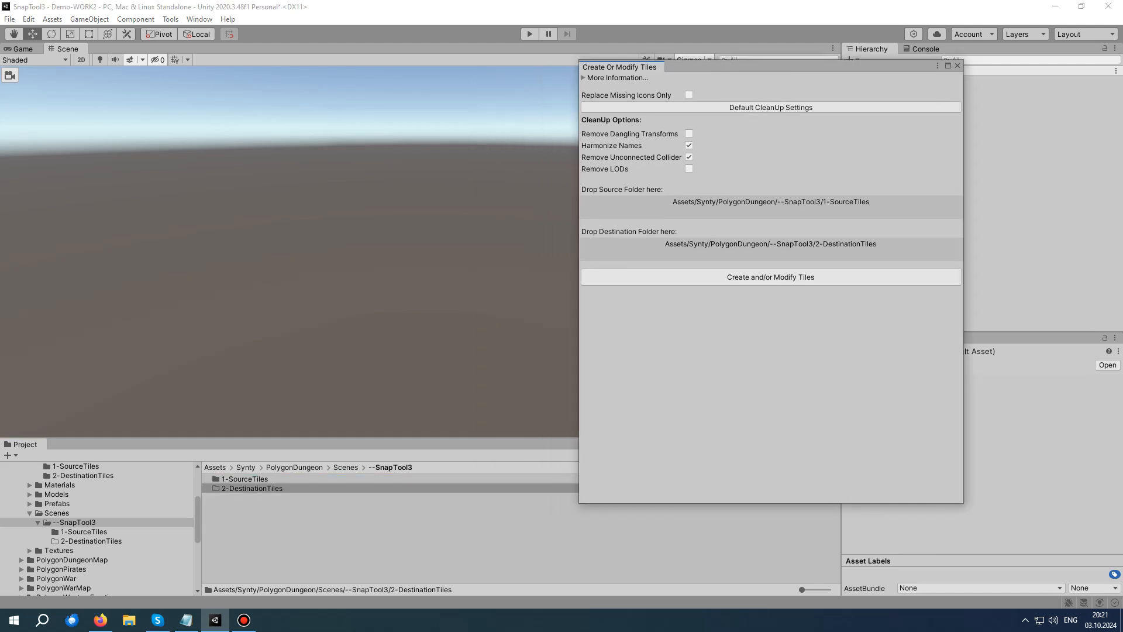
{"action": "left_click_drag", "start_coordinate": [244, 480], "coordinate": [771, 207]}
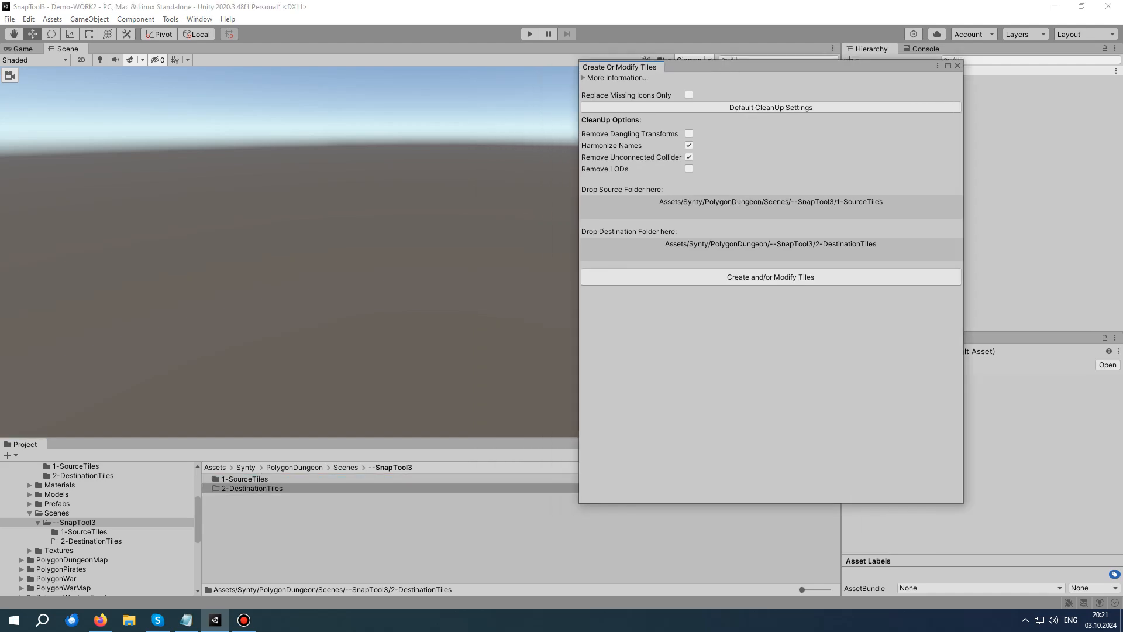
{"action": "left_click_drag", "start_coordinate": [252, 488], "coordinate": [772, 250]}
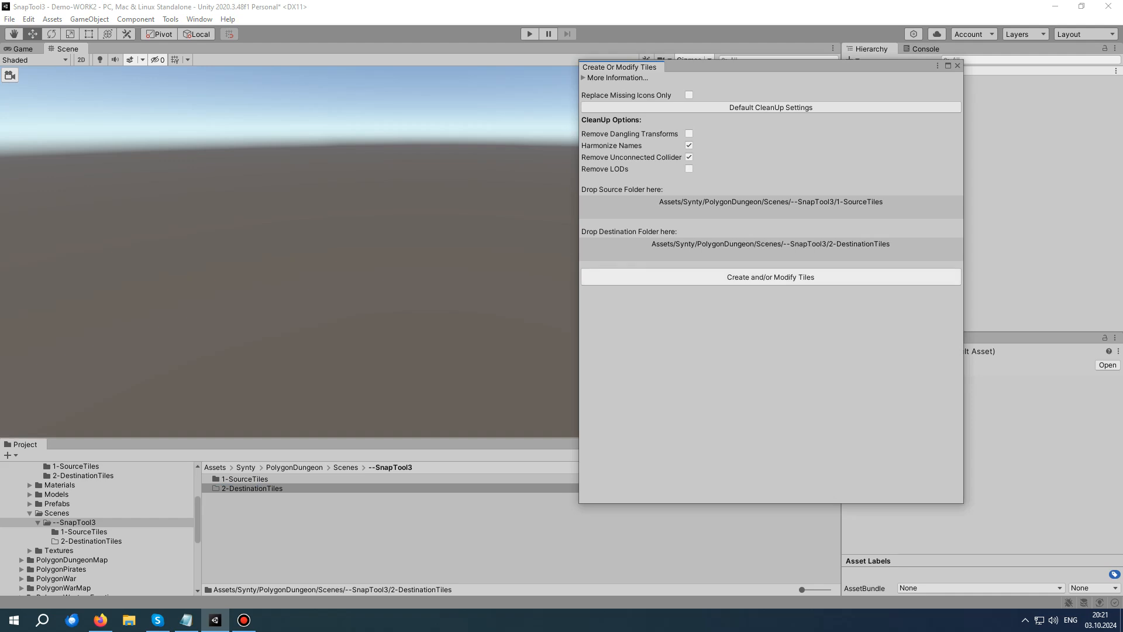
- Create the tiles from the source folder, select the TileLibrary asset in 2-DestinationTiles, and close the tile creation window
{"action": "left_click", "coordinate": [771, 276]}
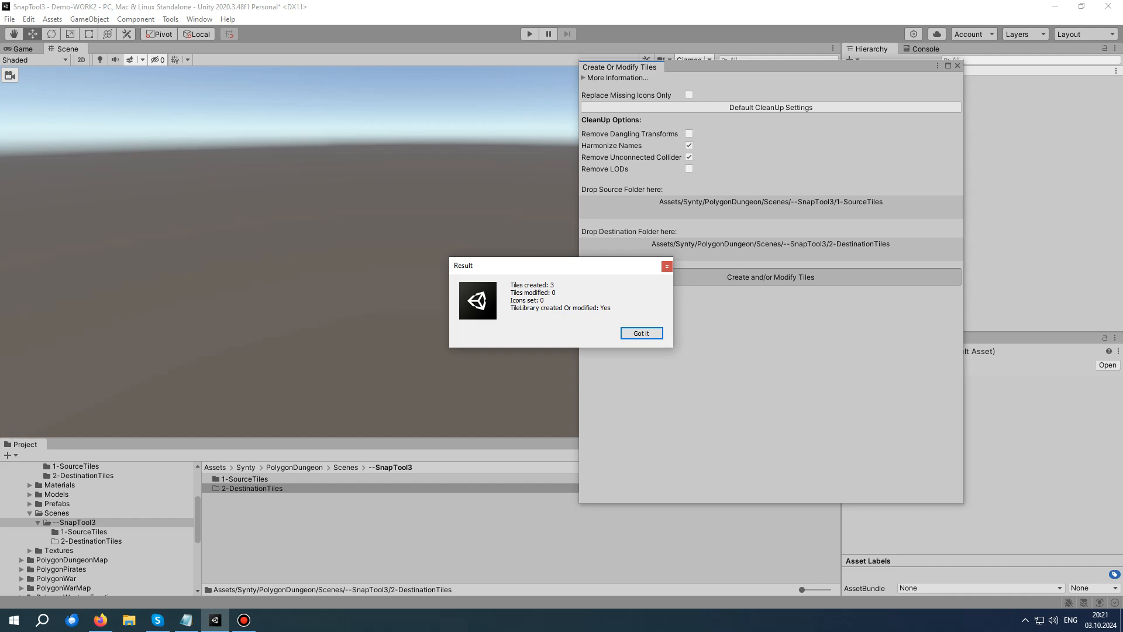
{"action": "left_click", "coordinate": [642, 333]}
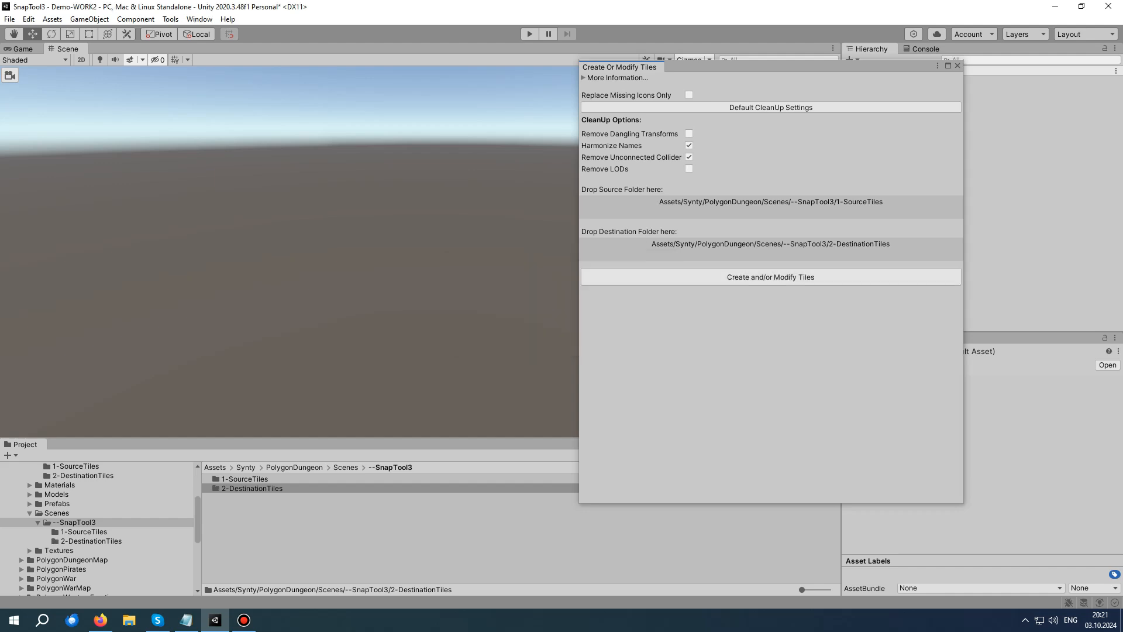
{"action": "double_click", "coordinate": [252, 489]}
{"action": "left_click", "coordinate": [239, 498]}
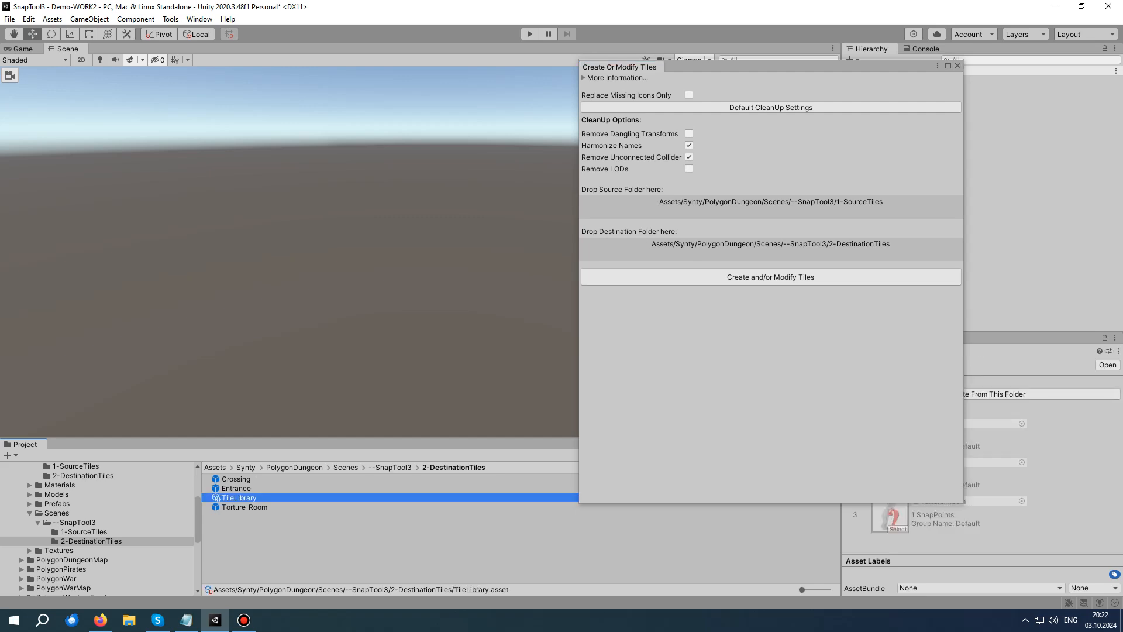
{"action": "left_click", "coordinate": [958, 66]}
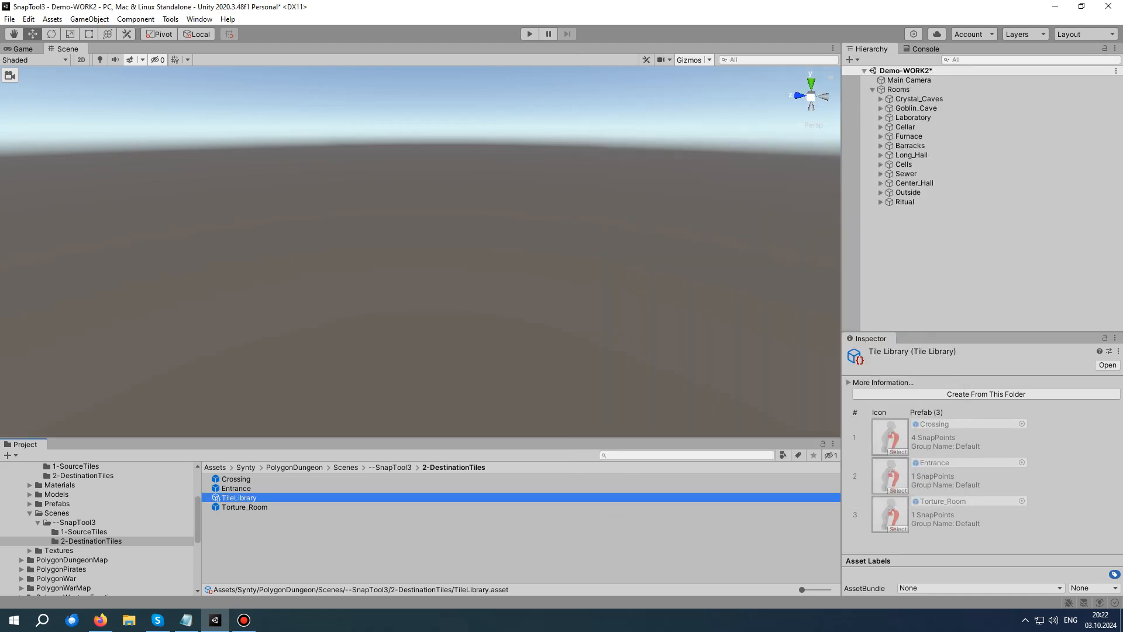
- Rename the TileLibrary asset as PDungeon-TileLib
{"action": "key", "text": "F2"}
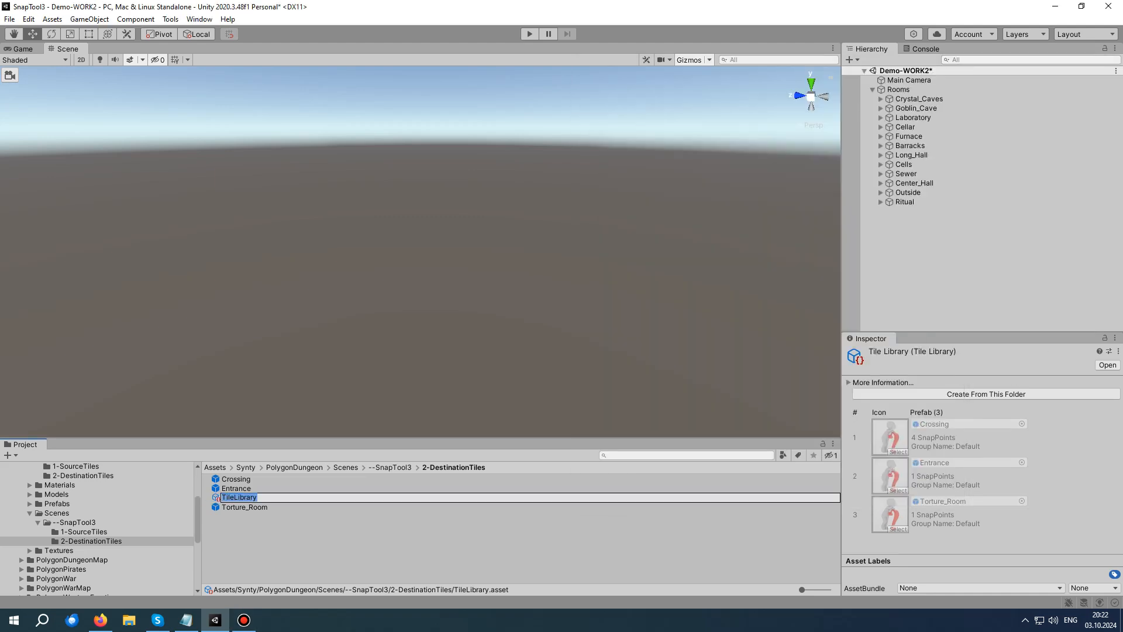
{"action": "key", "text": "Home"}
{"action": "type", "text": "PDungeon-"}
{"action": "key", "text": "Right"}
{"action": "key", "text": "Right"}
{"action": "key", "text": "Right"}
{"action": "key", "text": "Right"}
{"action": "key", "text": "Right"}
{"action": "key", "text": "Right"}
{"action": "key", "text": "Right"}
{"action": "key", "text": "Delete"}
{"action": "key", "text": "Delete"}
{"action": "key", "text": "Delete"}
{"action": "key", "text": "Delete"}
{"action": "key", "text": "Return"}
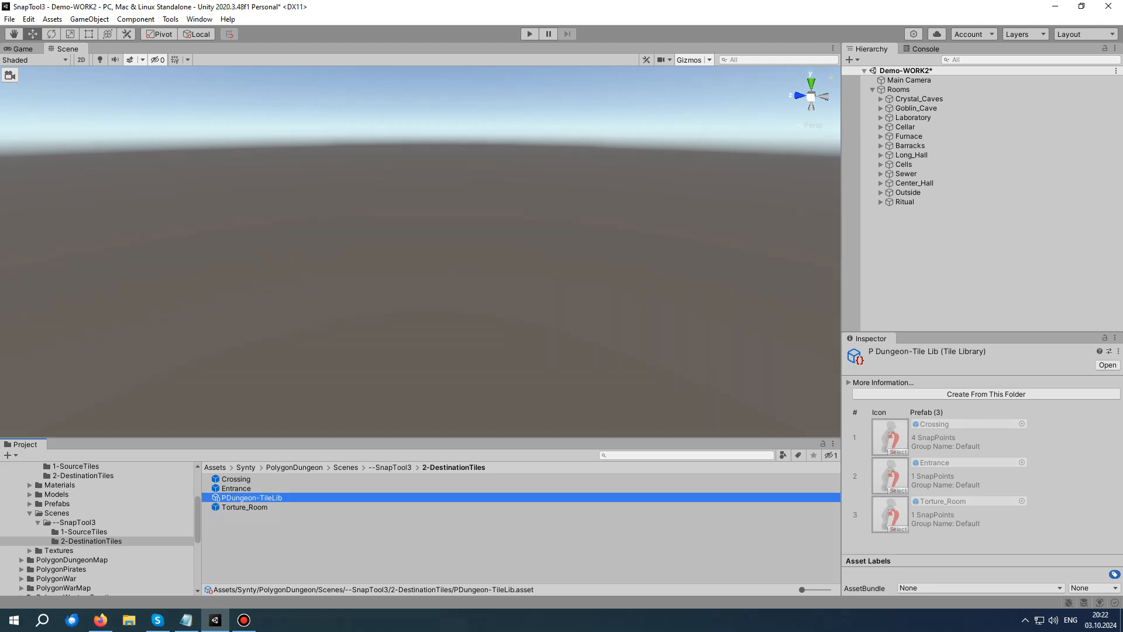